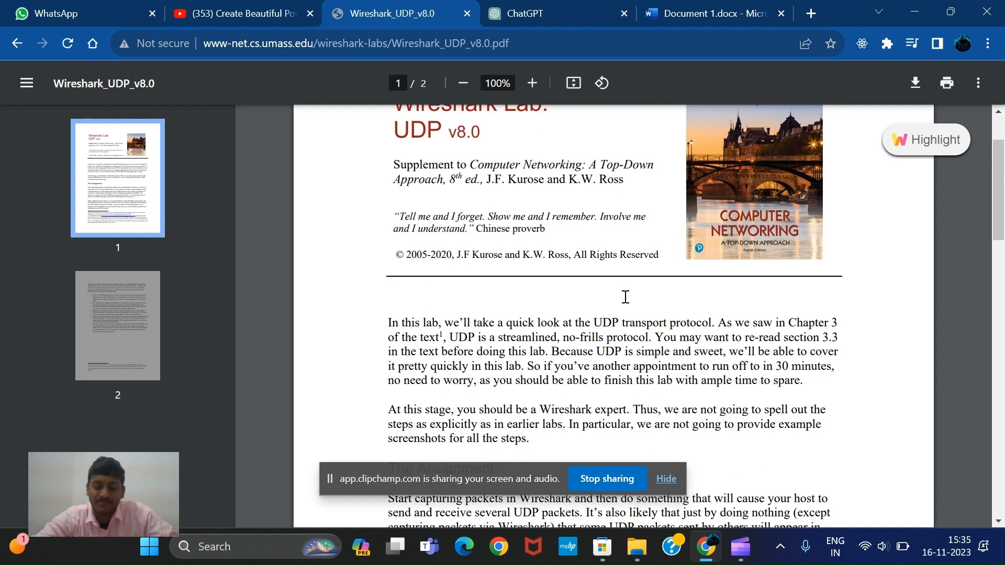
scroll(625, 297, down, 10)
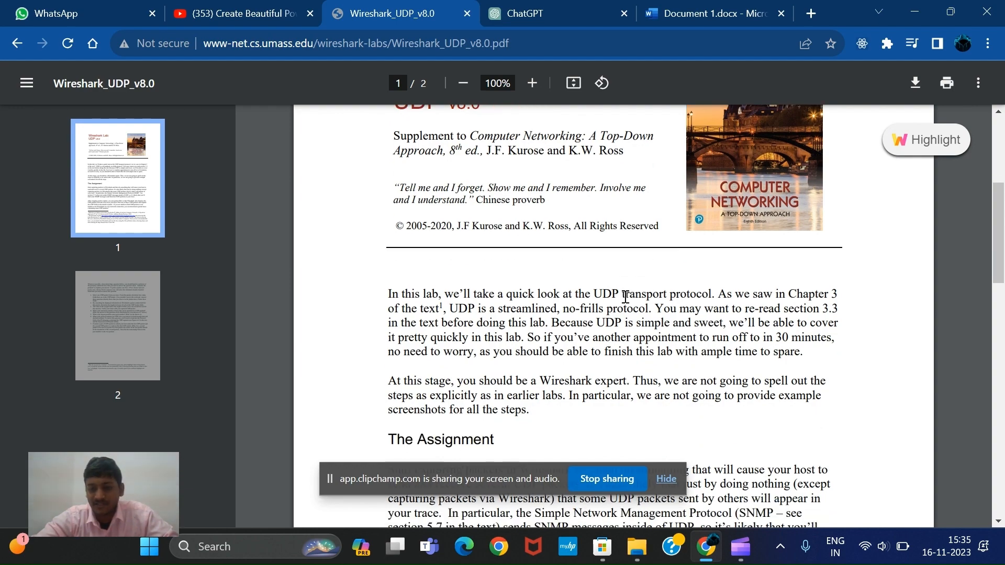
scroll(625, 296, up, 10)
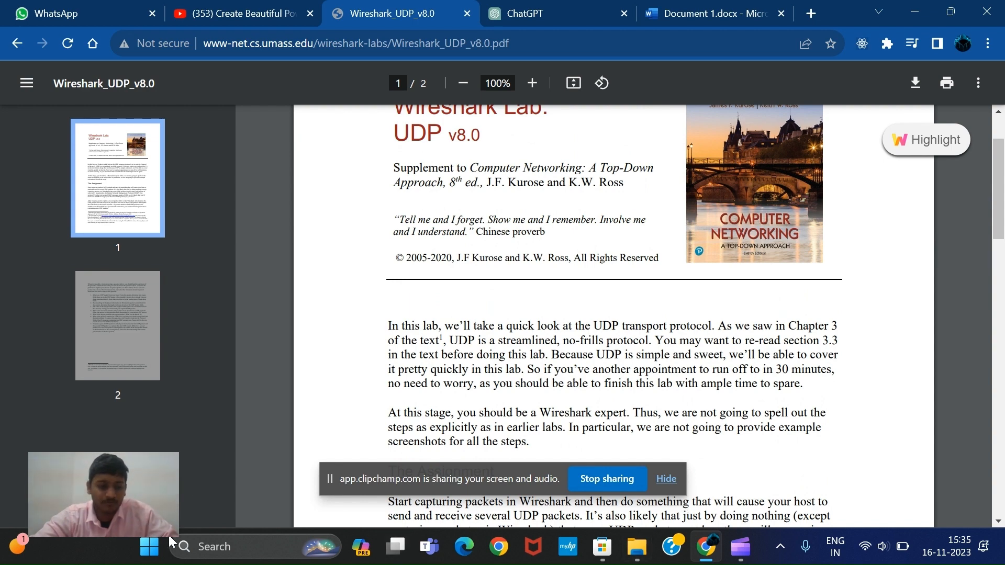
Search the installed apps for "wire" and launch Wireshark
click(142, 550)
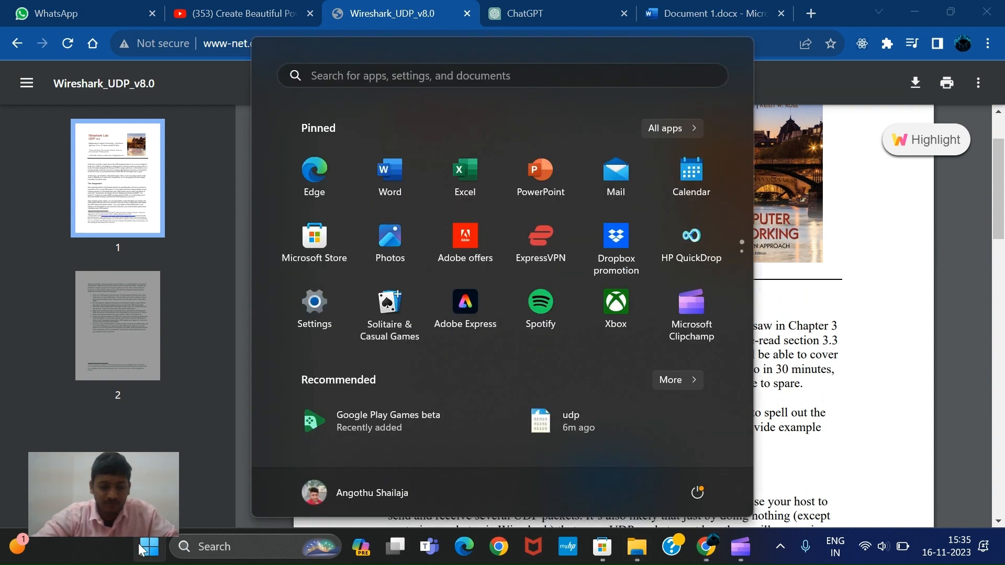
click(359, 67)
text(iwire)
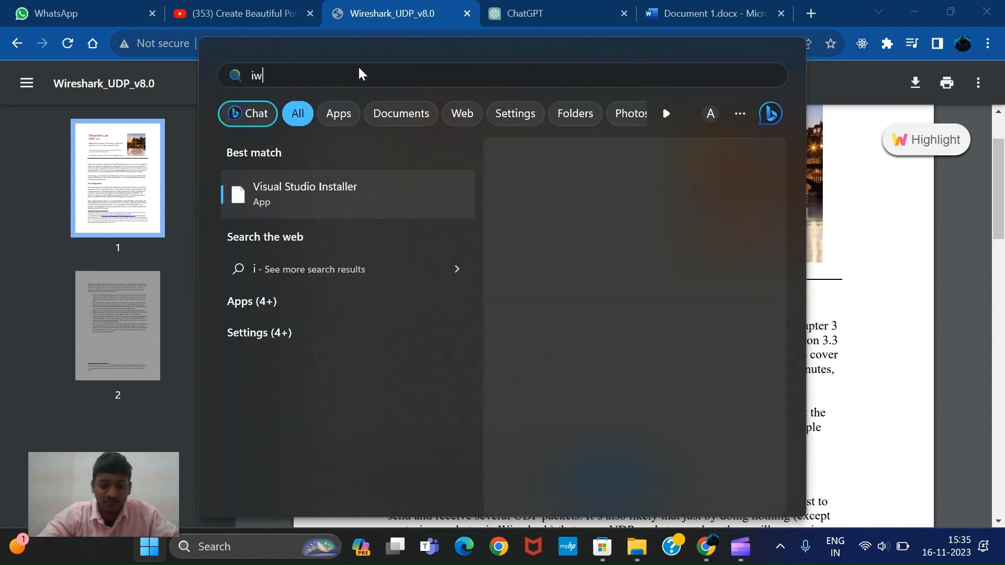
key(BackSpace)
key(BackSpace)
key(BackSpace)
key(BackSpace)
key(BackSpace)
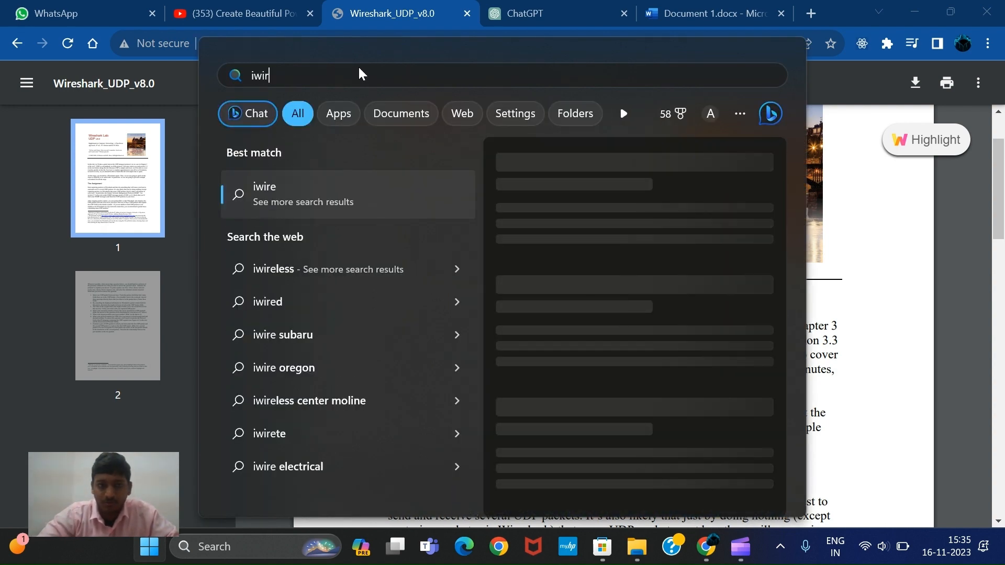
text(wireshark)
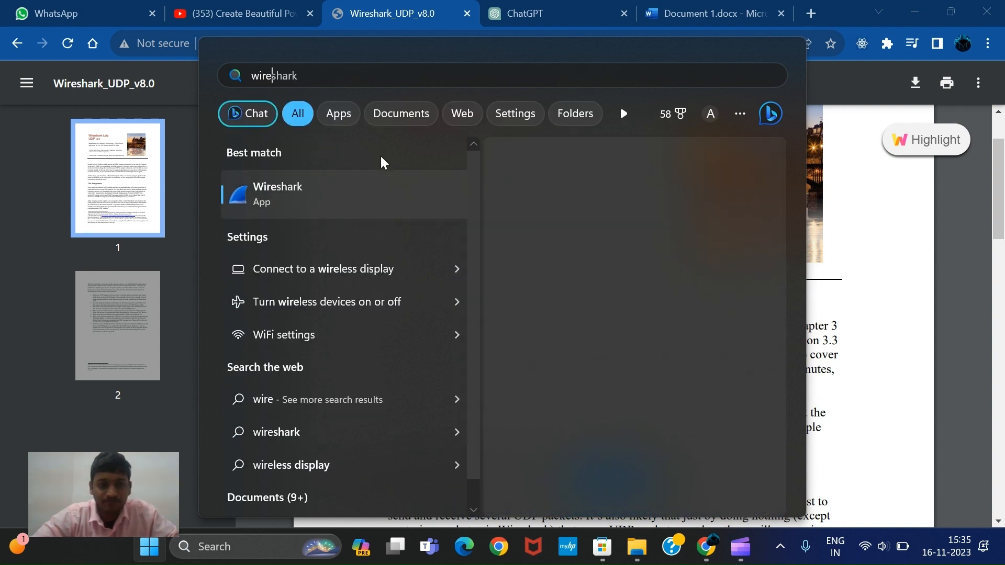
click(357, 178)
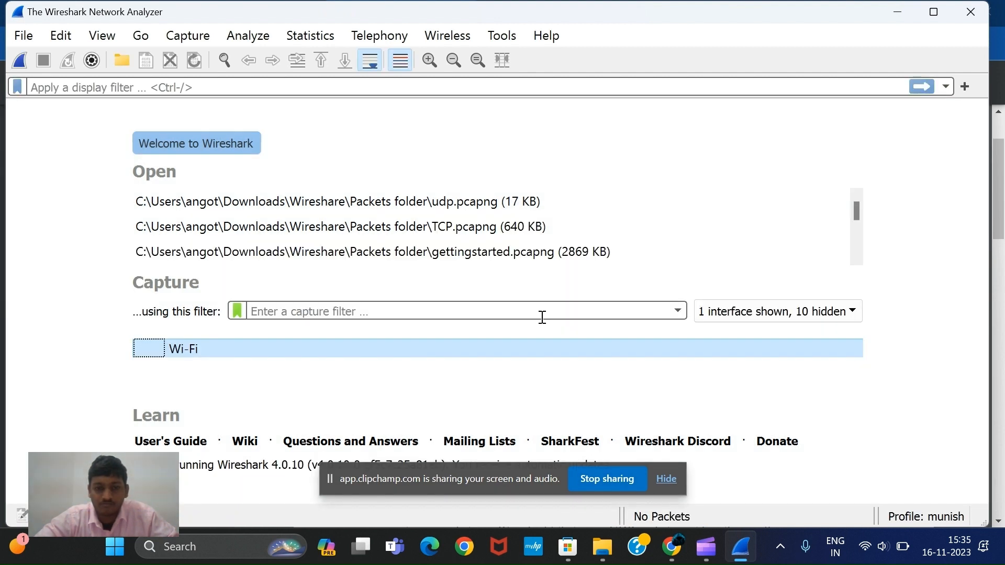
Start a live packet capture on the Wi-Fi interface
click(192, 354)
double_click(192, 353)
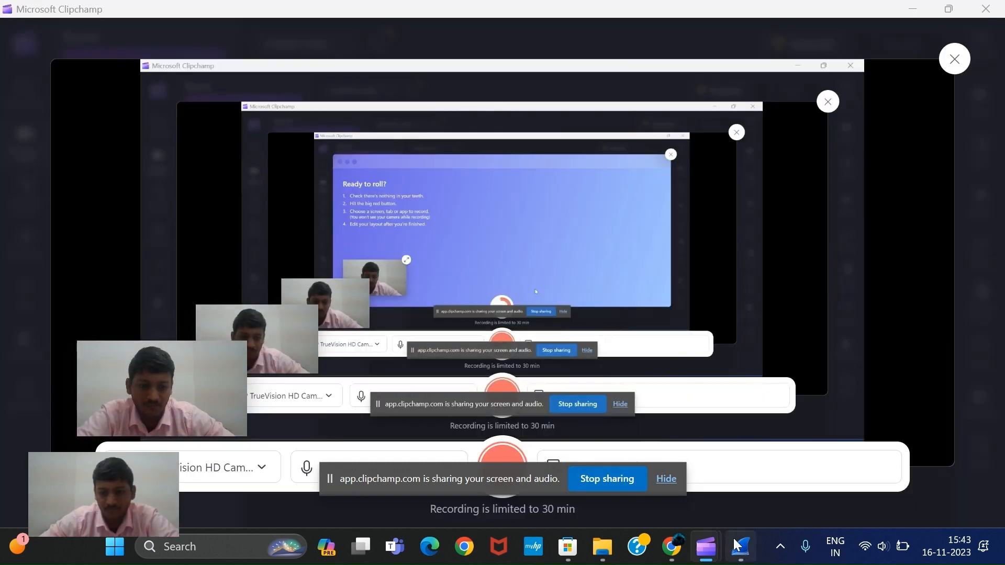
click(741, 546)
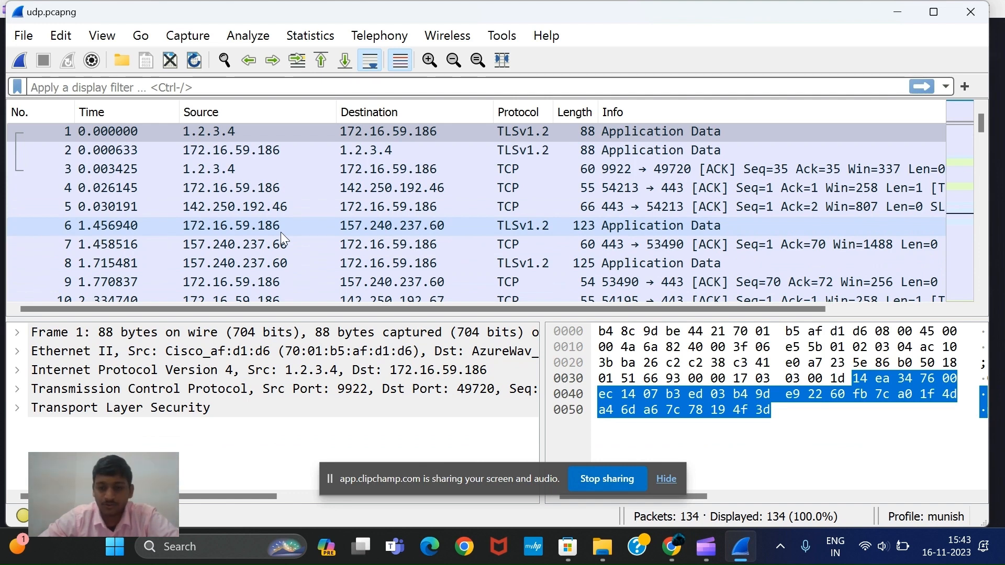
Switch to the Wireshark UDP lab PDF in Chrome and read the numbered questions on page 2
click(674, 558)
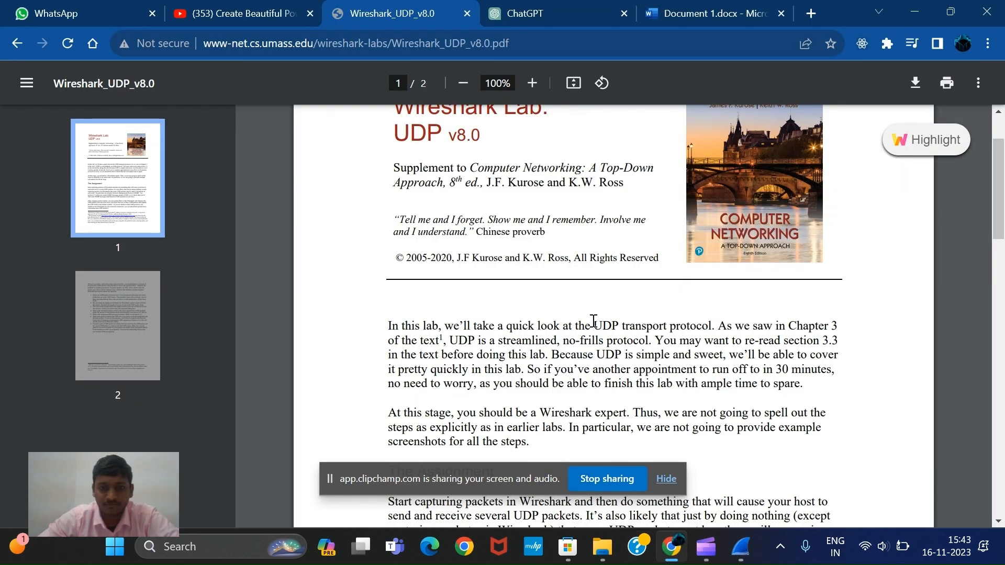
scroll(593, 320, down, 1)
scroll(593, 320, down, 10)
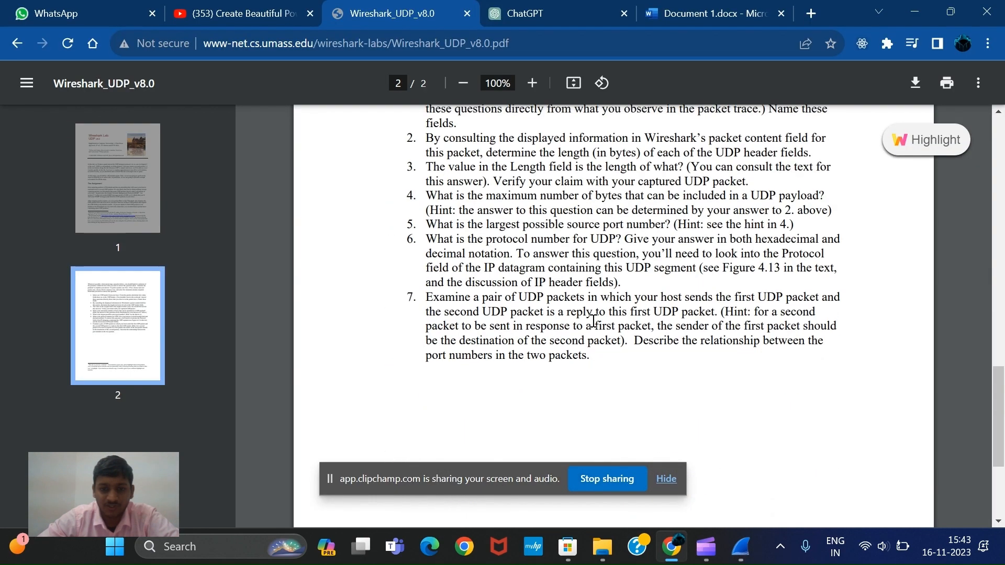
scroll(592, 320, up, 2)
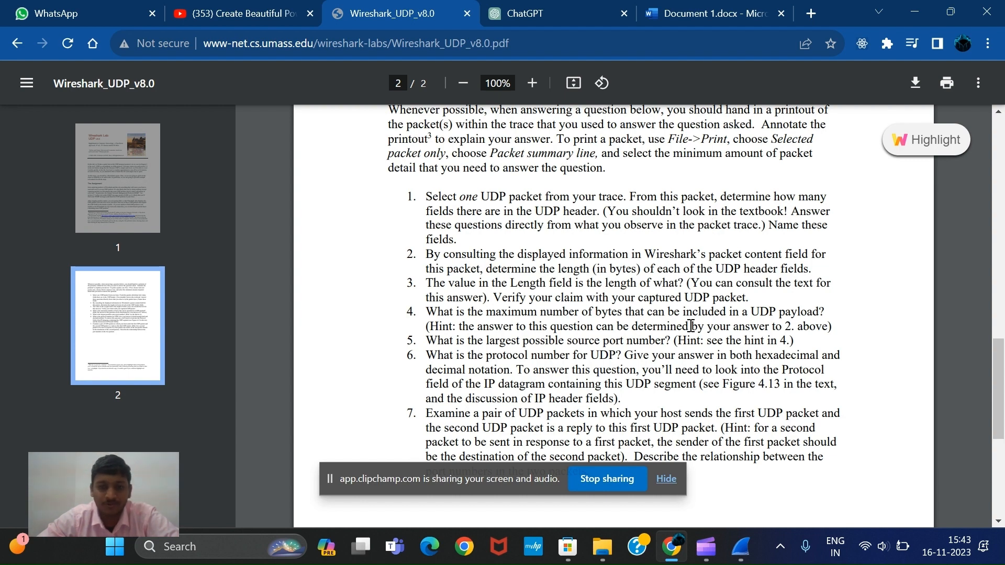
Switch to Wireshark and filter the udp.pcapng packet list with the display filter udp
click(741, 549)
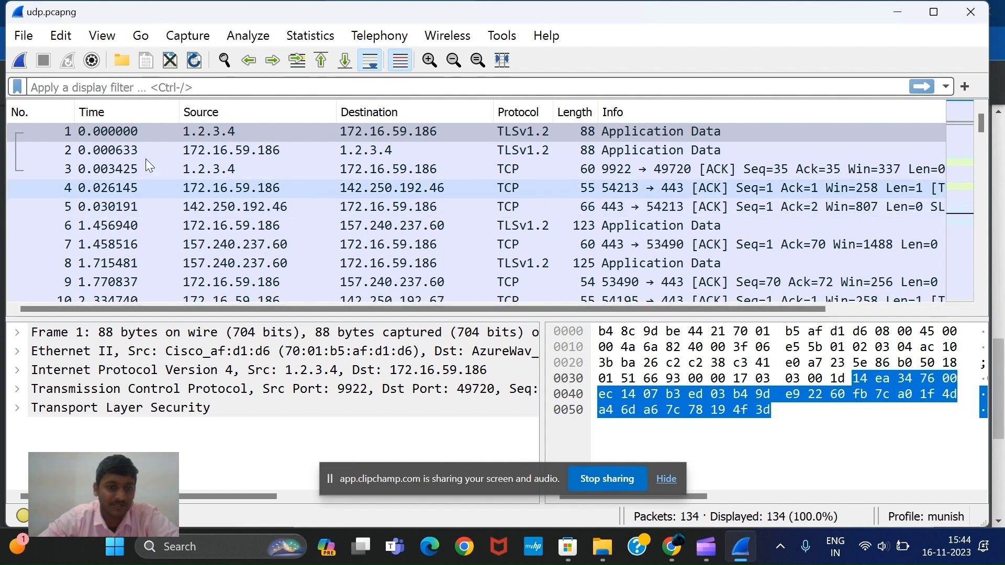
click(153, 85)
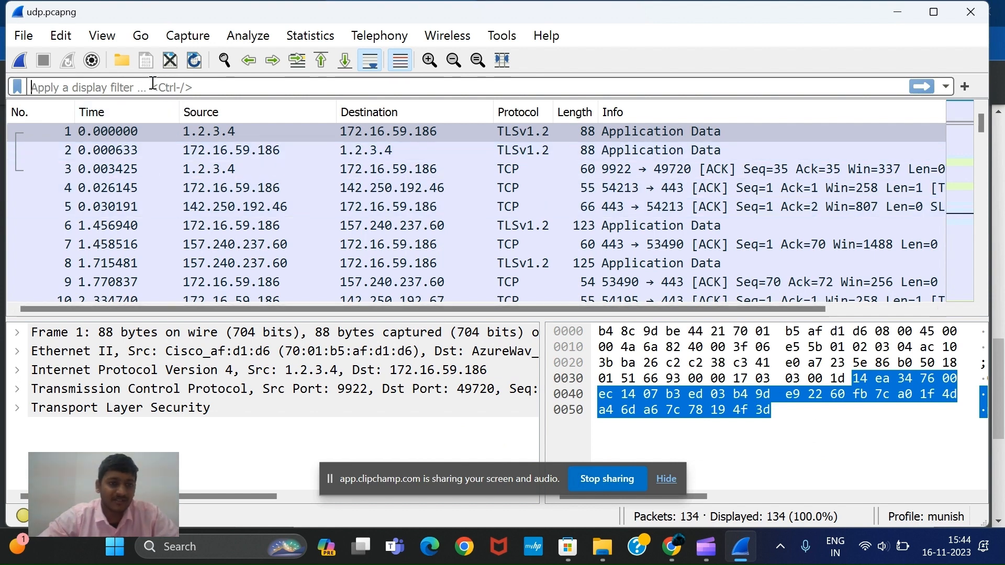
text(udp)
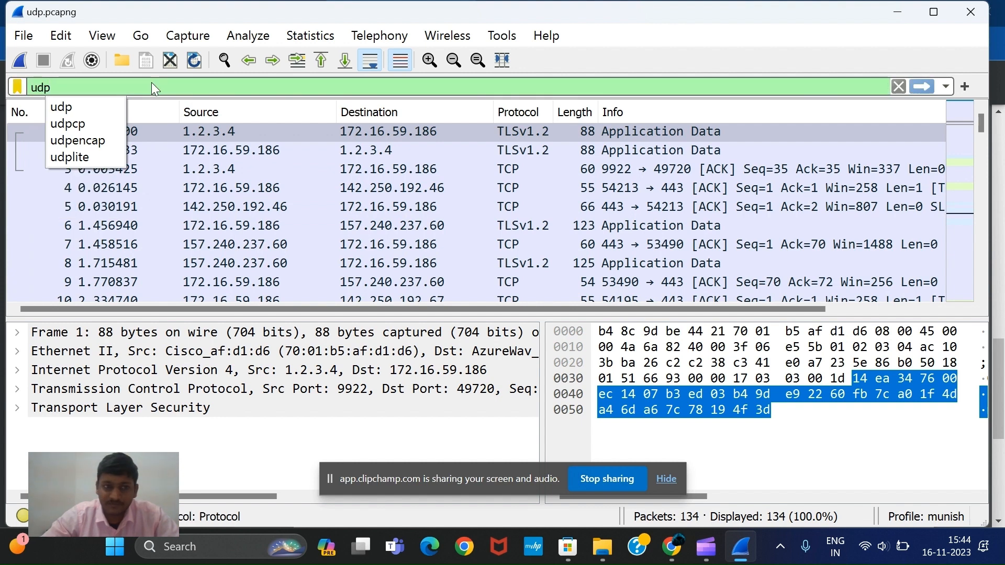
key(Return)
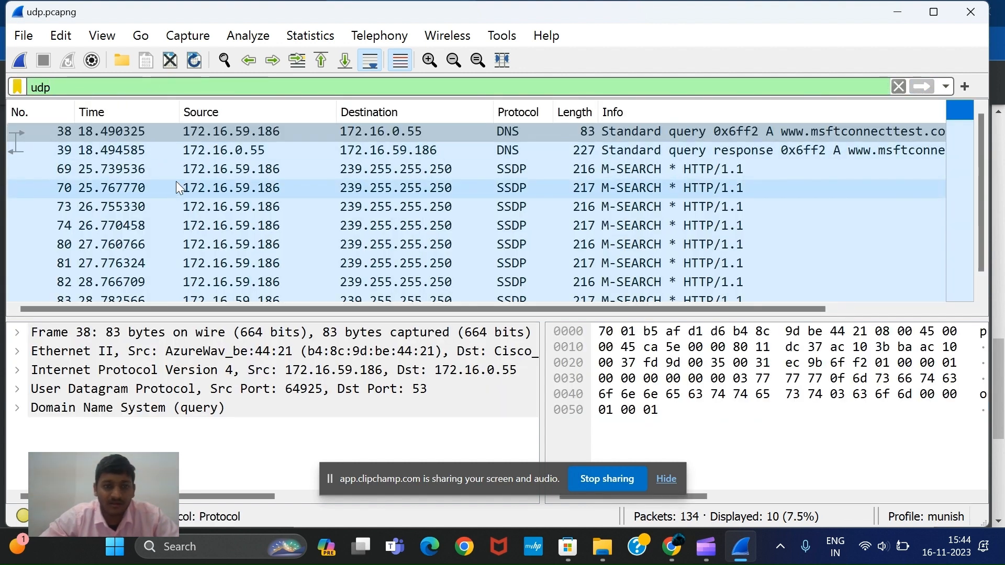
Expand the User Datagram Protocol section of packet 38 and examine its header fields, leaving the Internet Protocol section collapsed
double_click(45, 371)
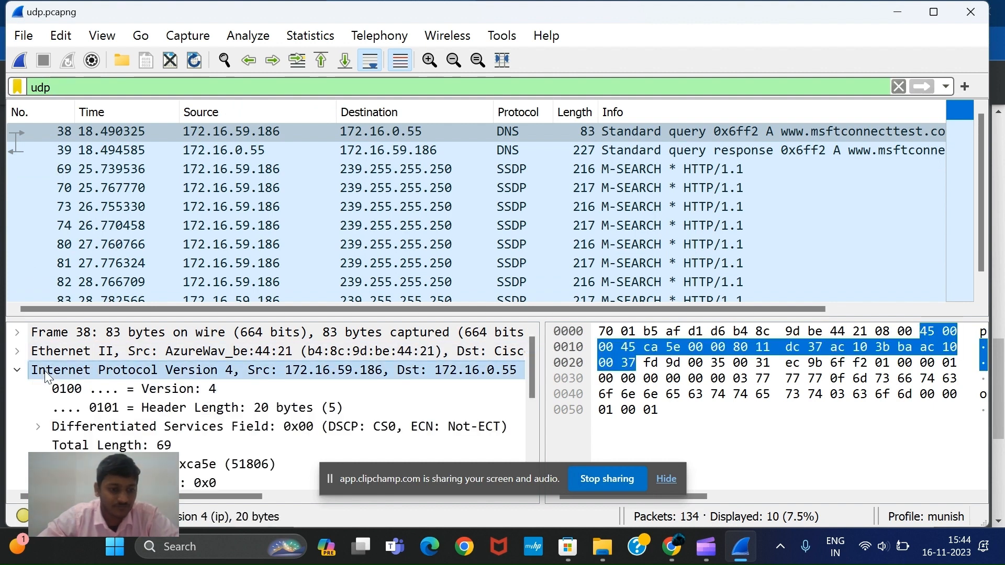
click(19, 370)
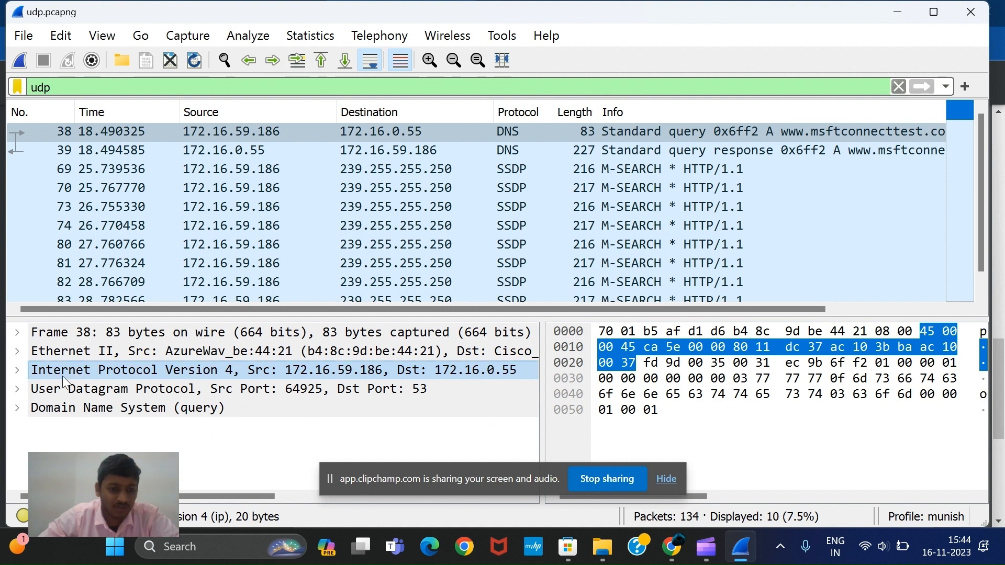
click(24, 390)
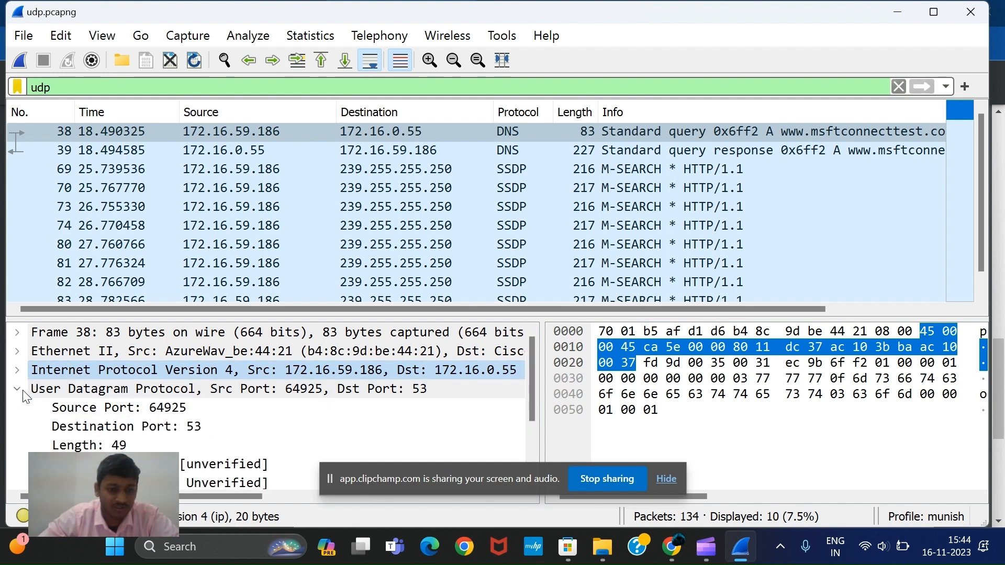
scroll(23, 396, down, 1)
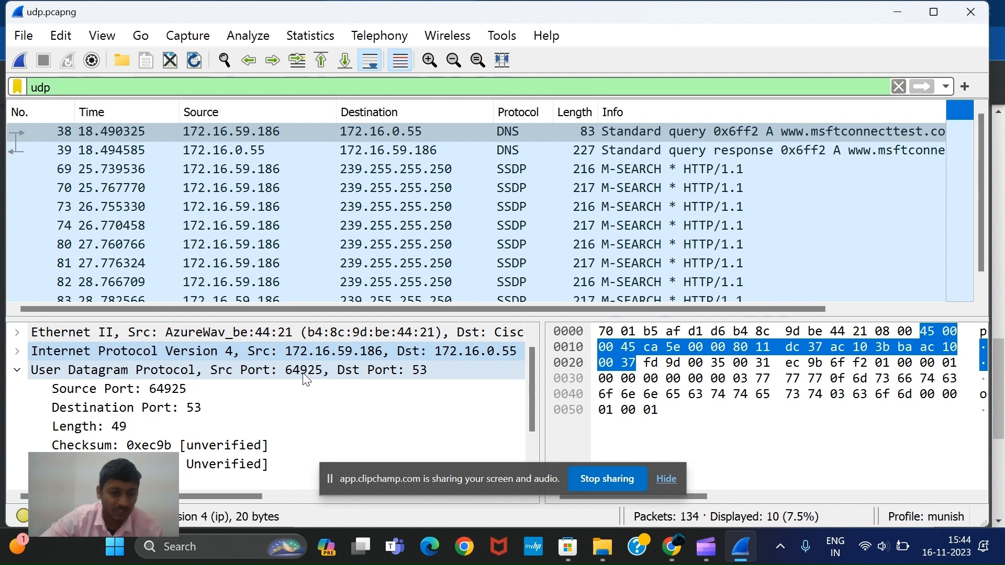
After rechecking the lab questions in Chrome, inspect packet 38's UDP Length and Checksum fields in a separate Wireshark packet window and close it
click(669, 542)
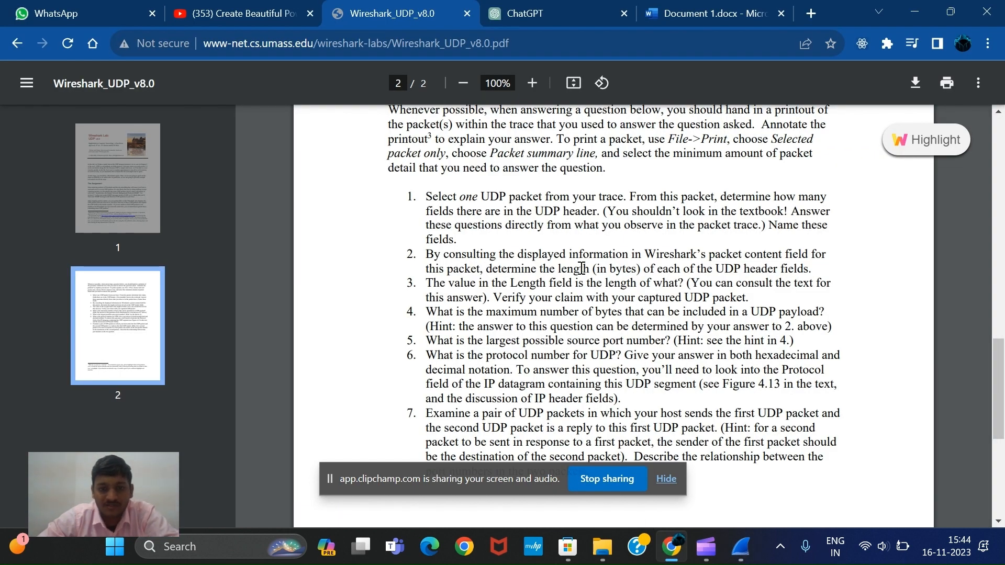
click(733, 557)
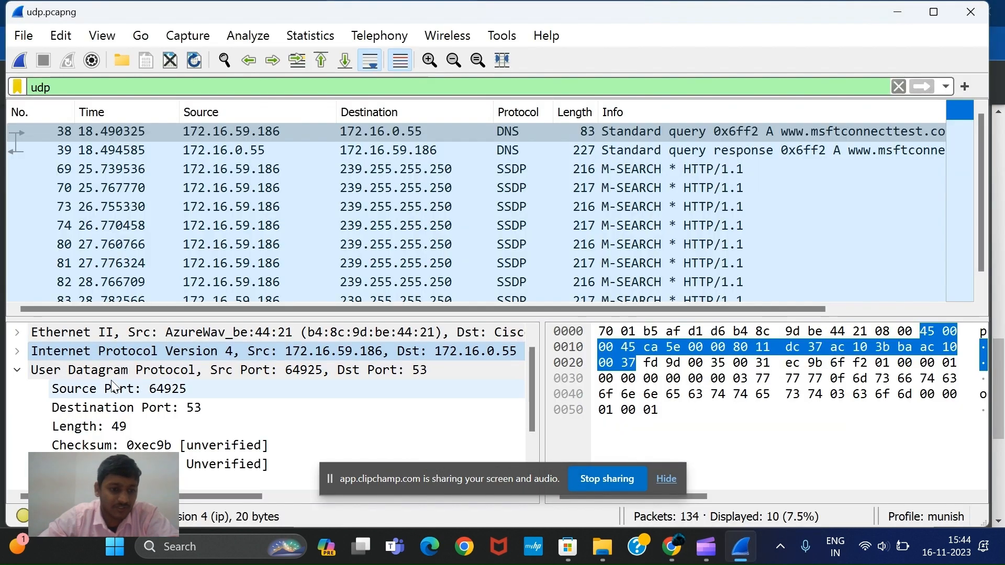
double_click(105, 137)
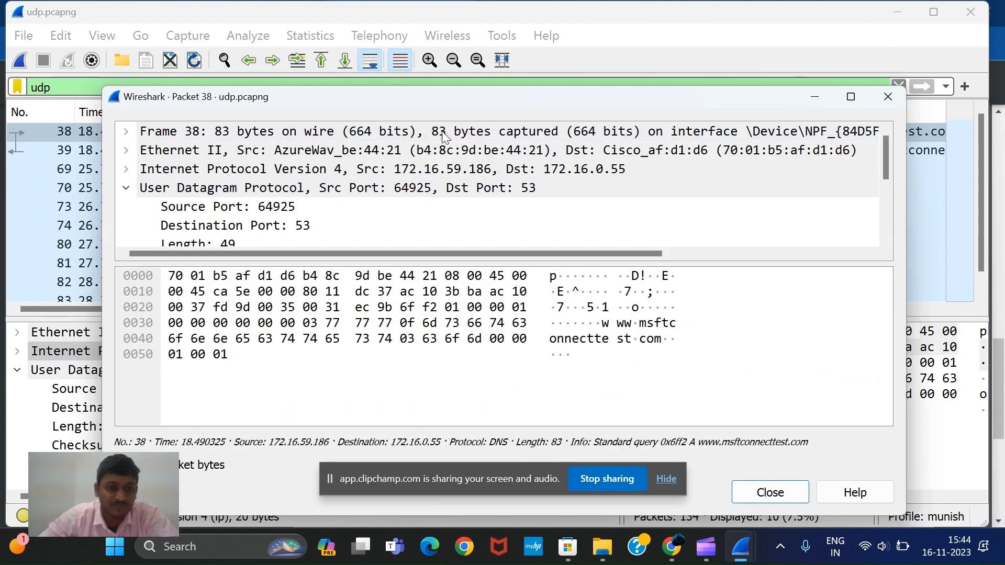
scroll(349, 190, down, 2)
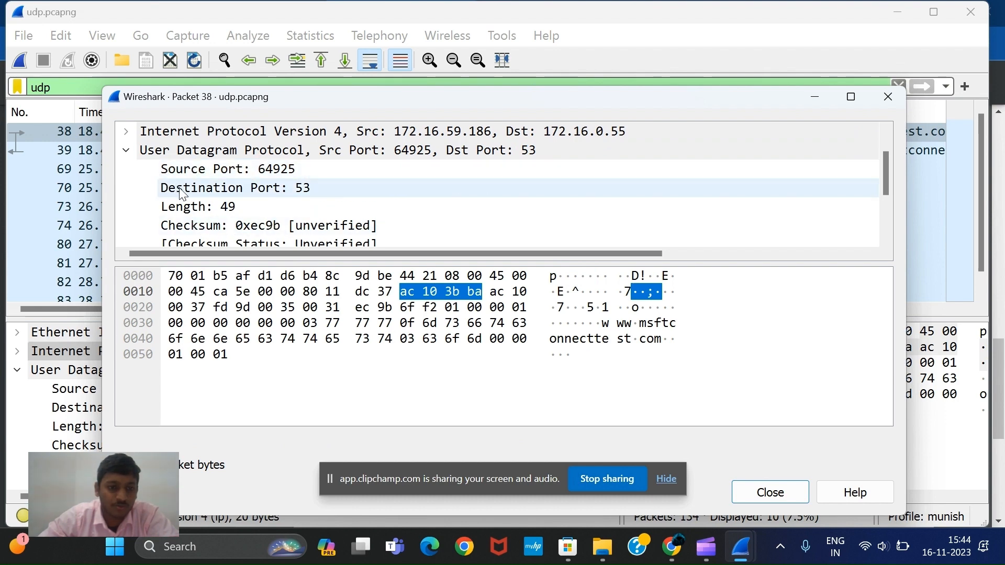
click(189, 208)
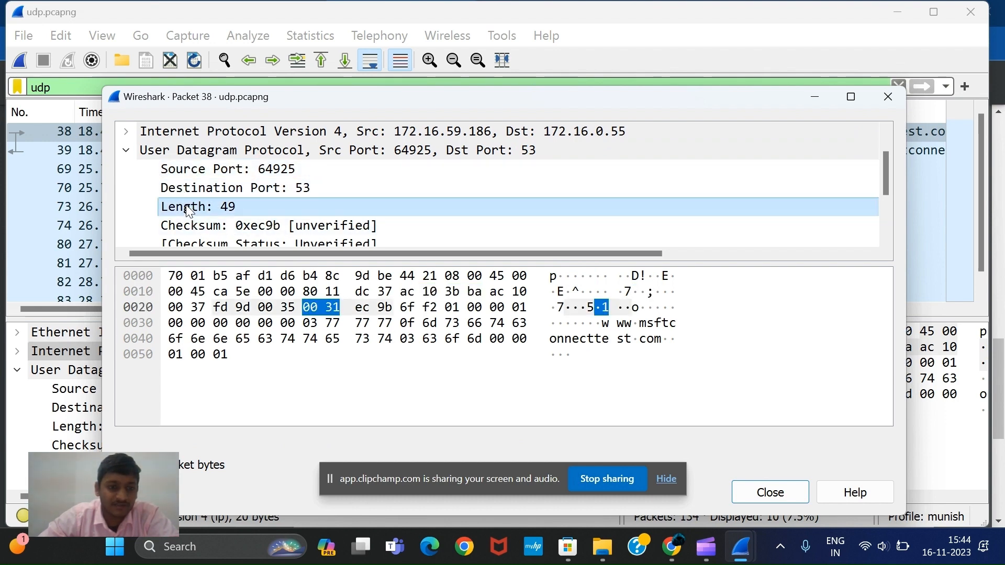
click(194, 228)
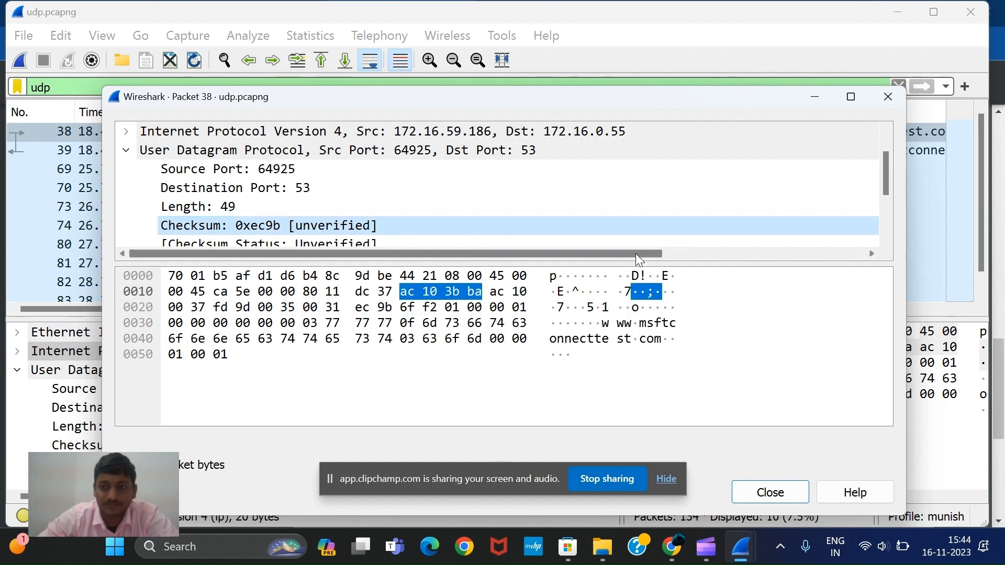
click(824, 102)
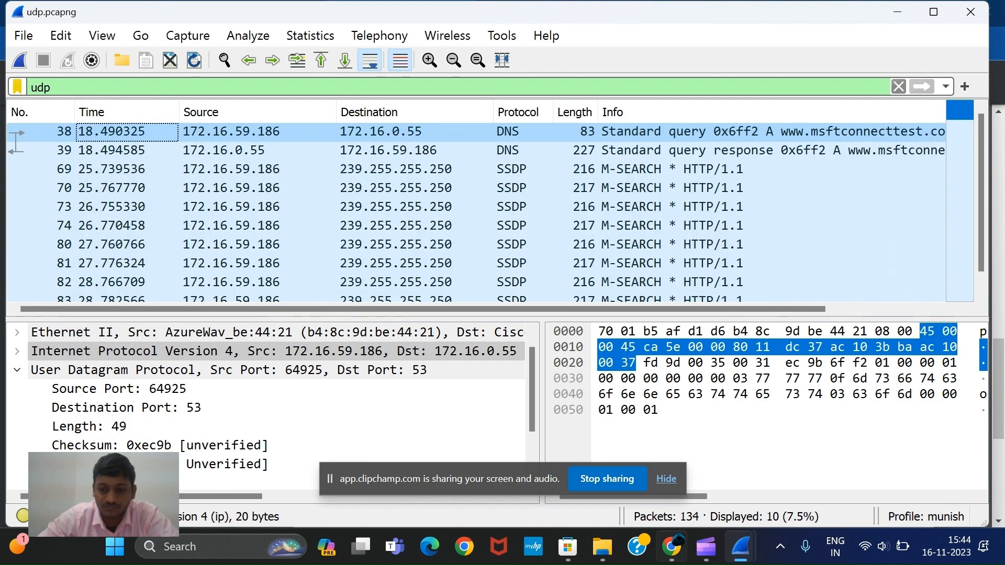
Reread the lab questions in Chrome, and in Wireshark check the byte size of packet 38's UDP Destination Port and Length fields
click(672, 549)
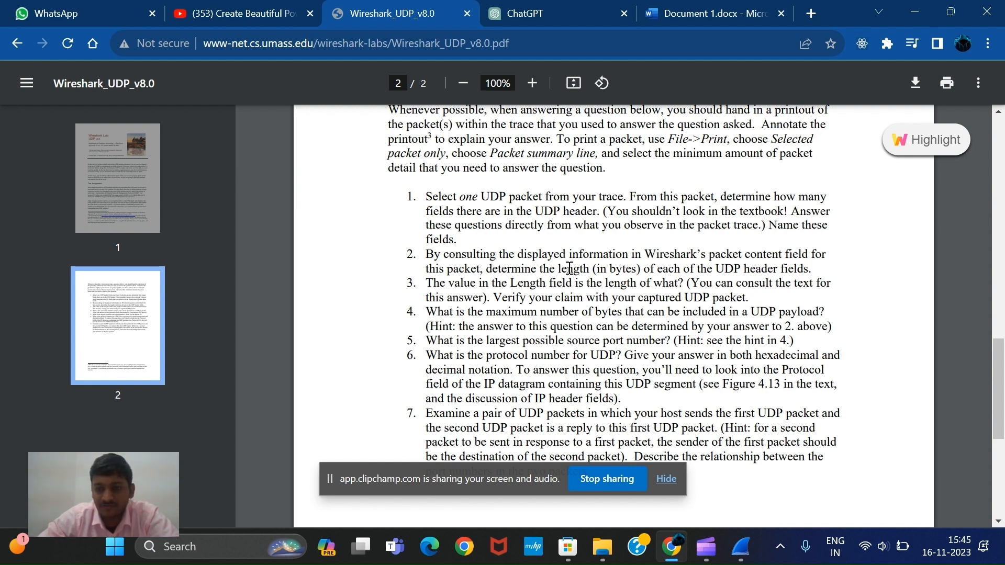
click(735, 550)
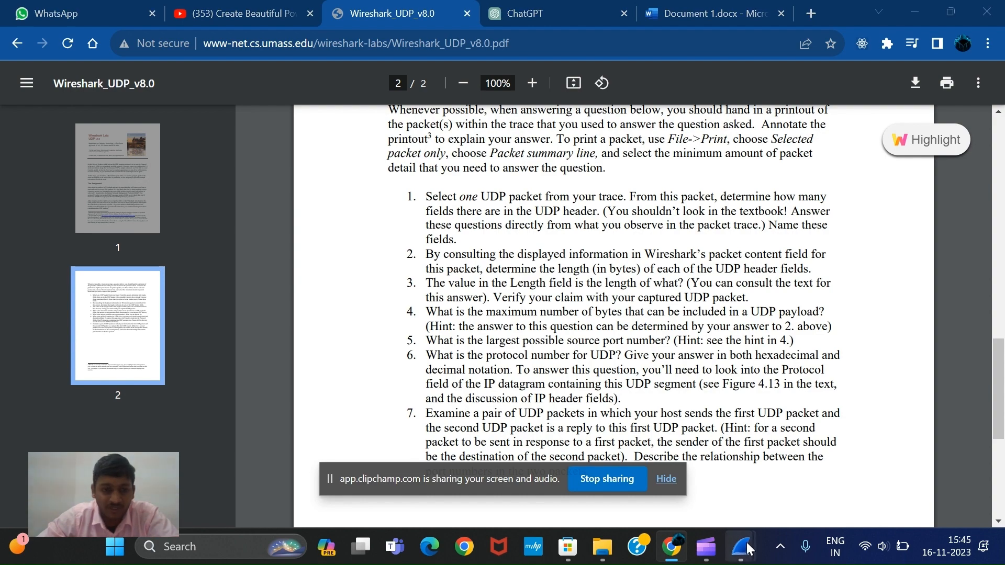
click(685, 491)
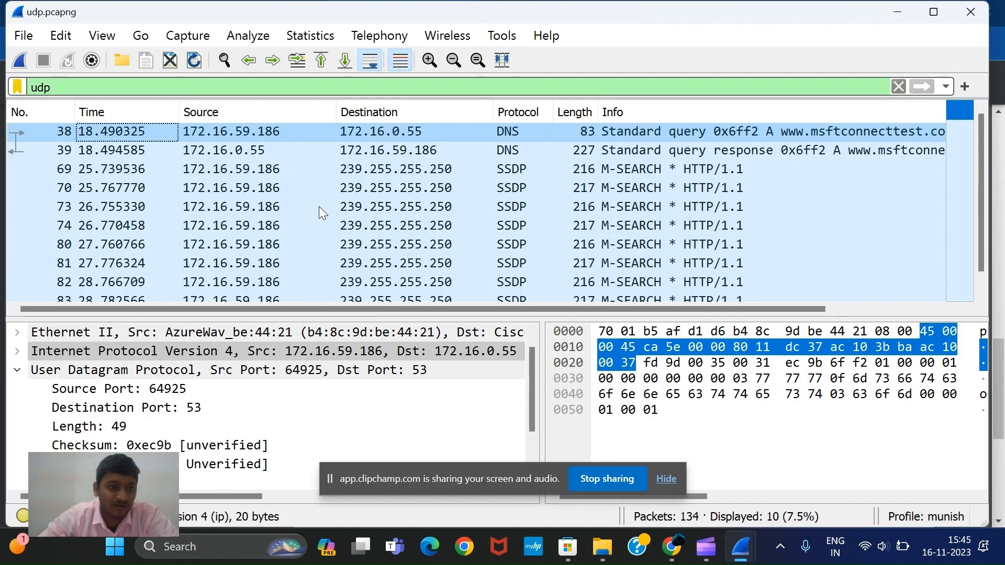
double_click(172, 133)
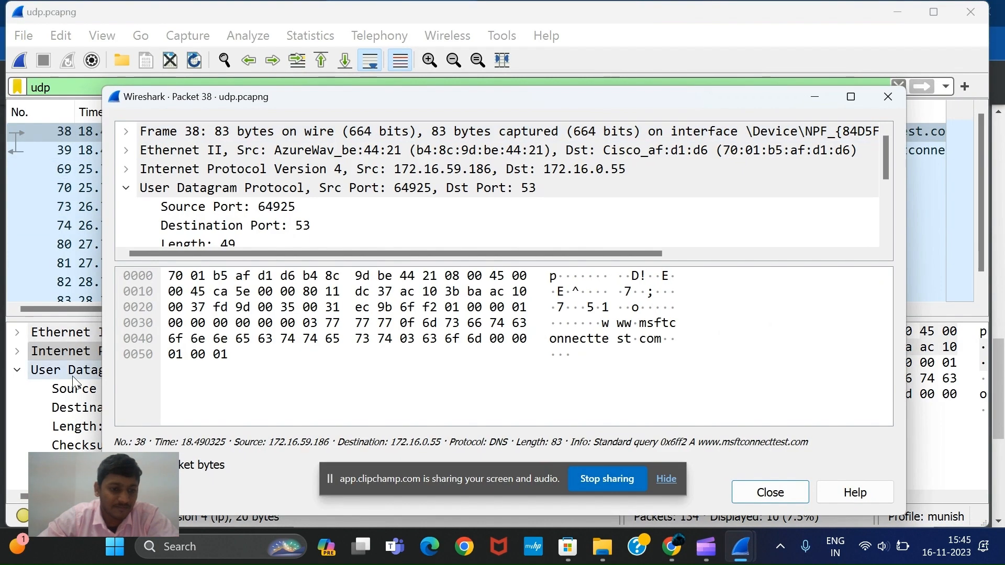
key(Escape)
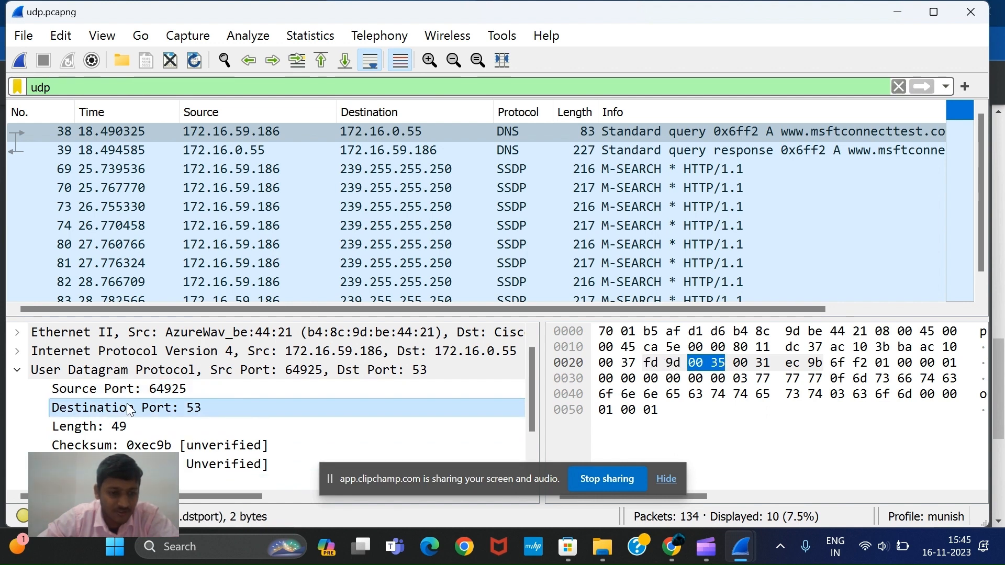
click(121, 427)
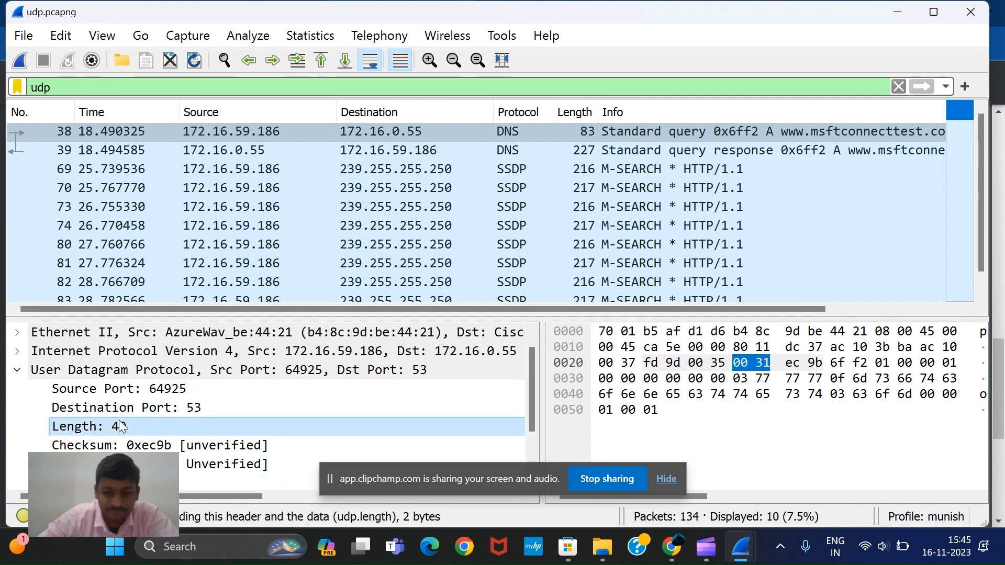
Switch to the lab PDF in Chrome and select the text of question 4 about the maximum number of bytes in a UDP payload
click(670, 555)
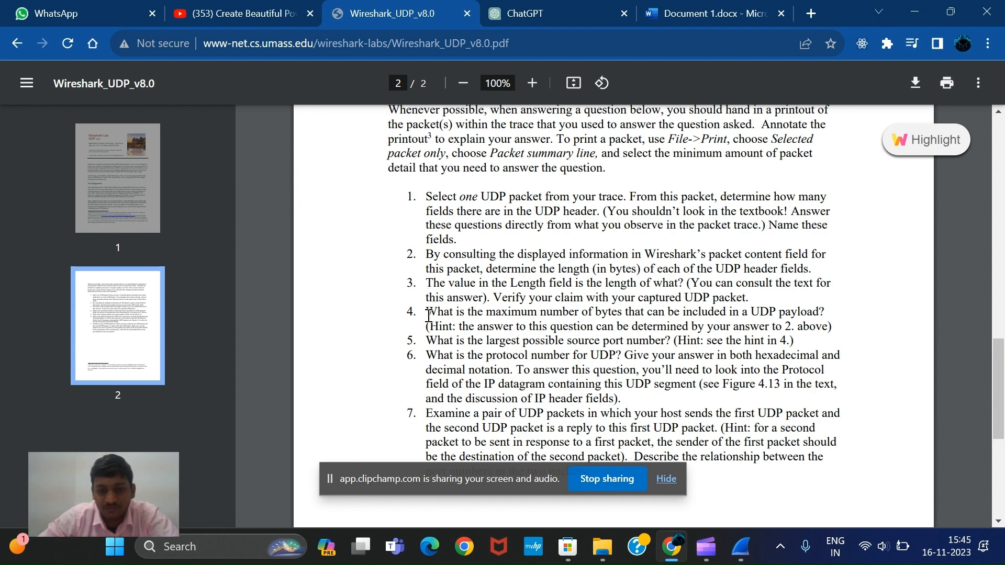
drag(426, 313, 773, 310)
drag(837, 312, 826, 315)
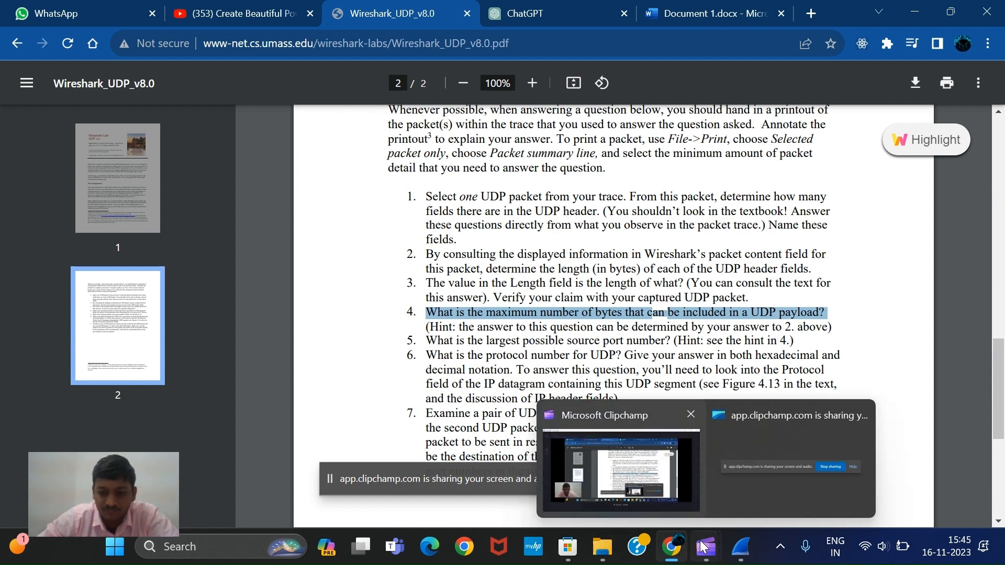
Switch to the udp.pcapng capture in Wireshark and select packet 38's UDP payload field to check its bytes
mouse_move(739, 554)
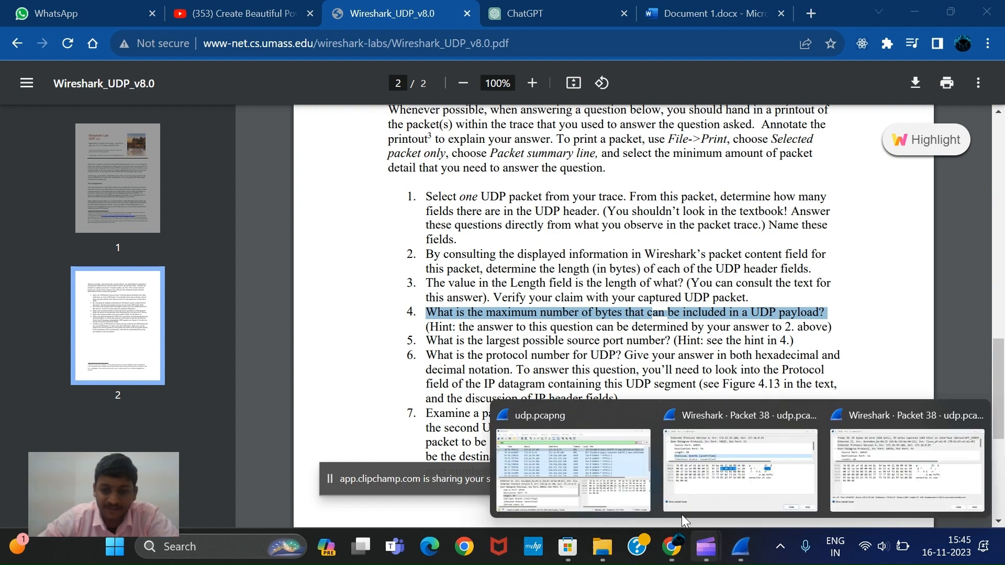
click(555, 482)
scroll(192, 406, down, 2)
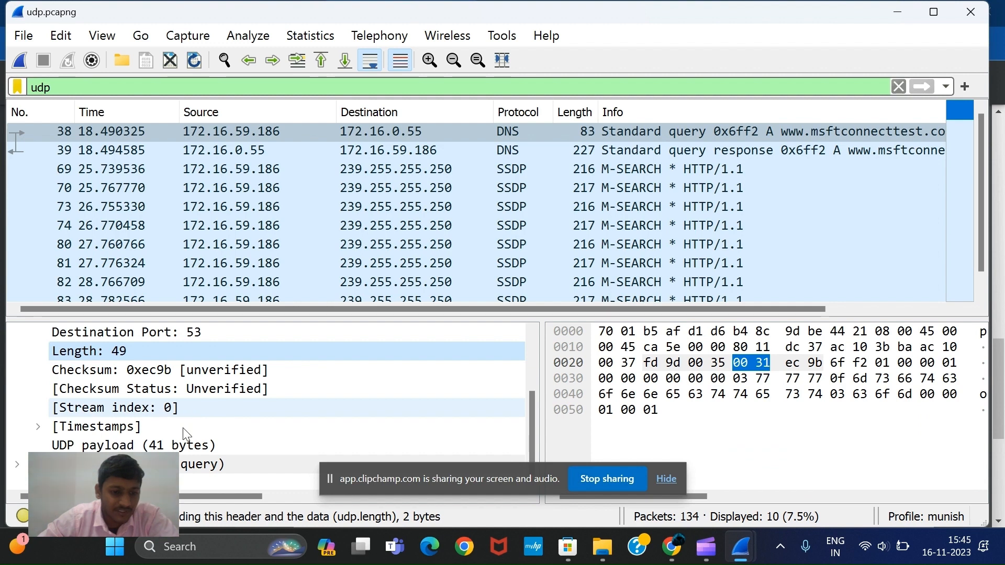
click(164, 447)
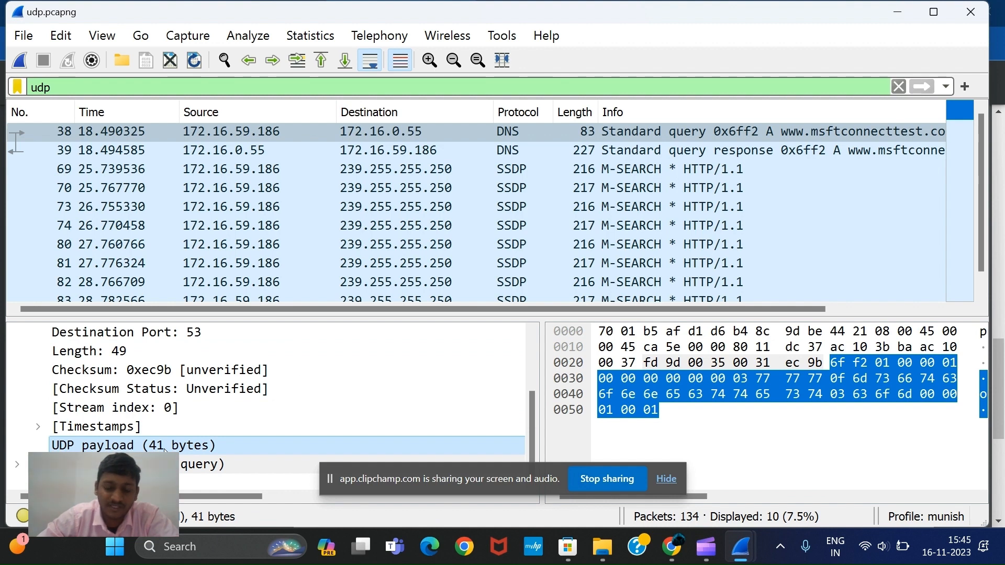
Return to the lab PDF in Chrome and read questions 5 and 6, marking the largest source port number question
click(668, 546)
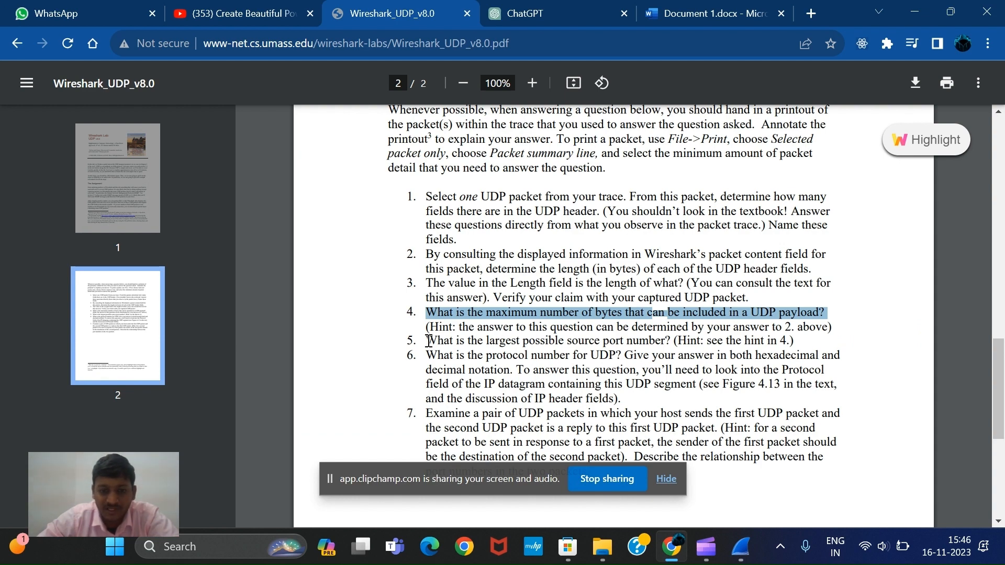
drag(428, 341, 670, 343)
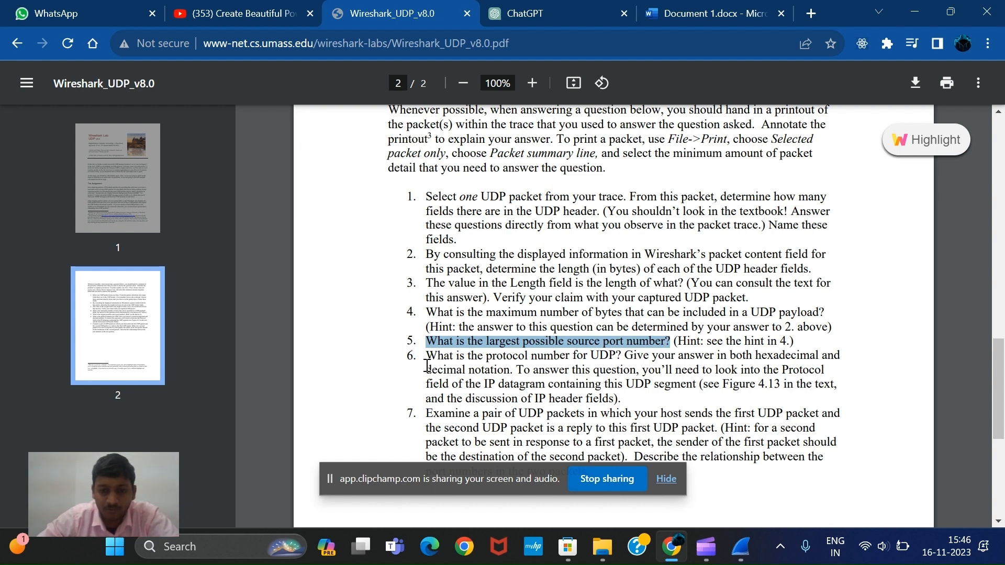
drag(429, 366, 582, 359)
click(582, 360)
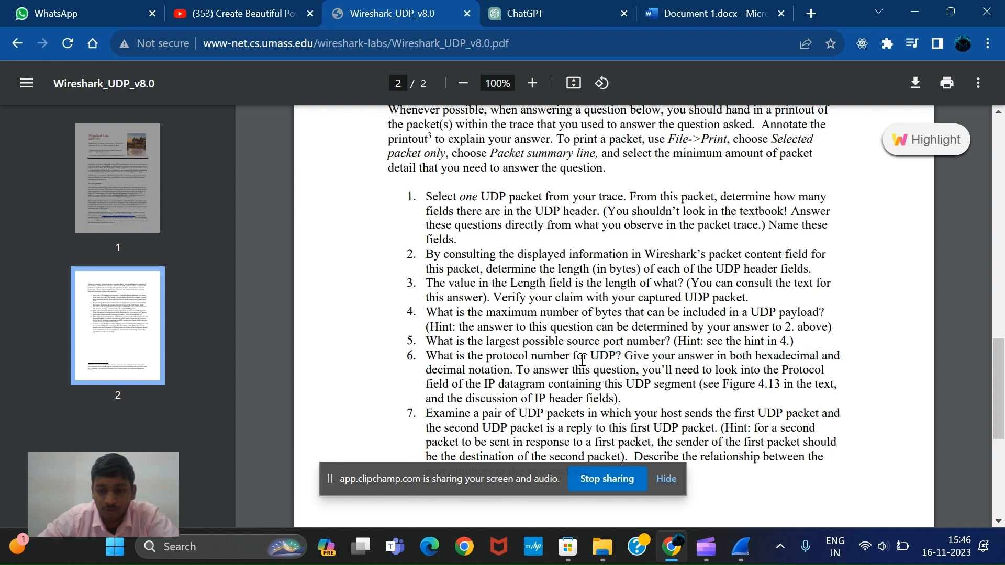
In Wireshark, collapse packet 38's User Datagram Protocol section and expand its Internet Protocol Version 4 section
mouse_move(739, 547)
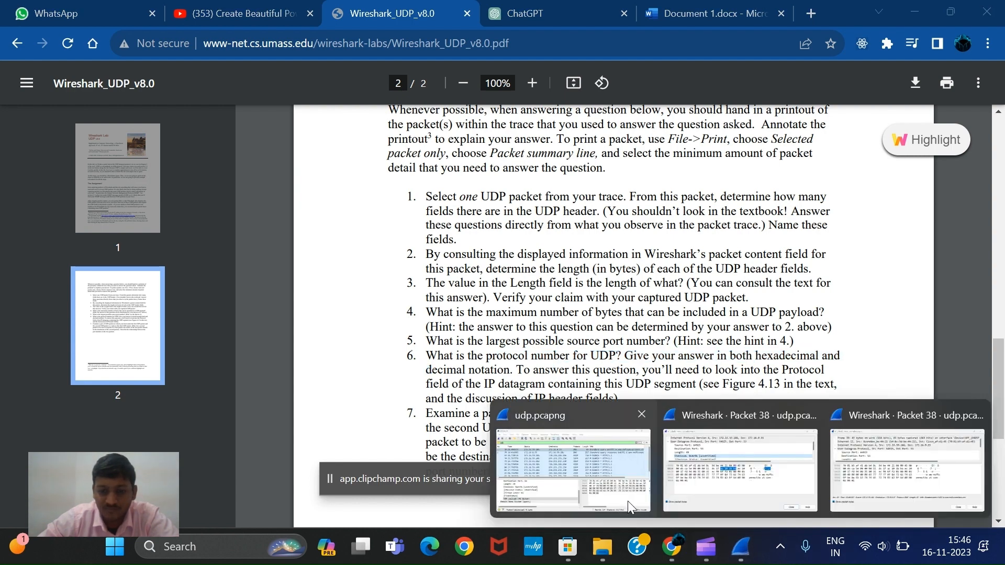
click(530, 473)
scroll(238, 399, up, 2)
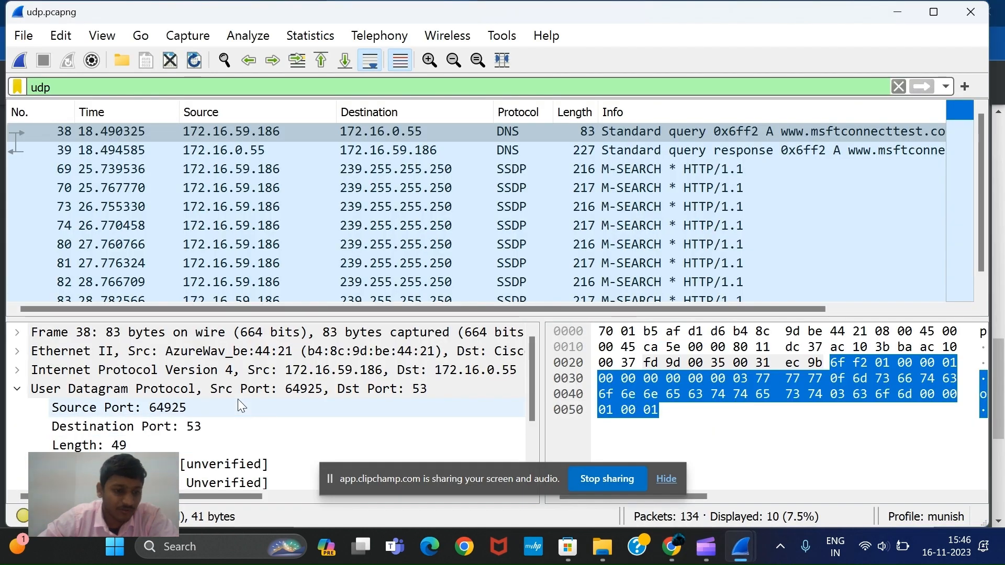
click(20, 396)
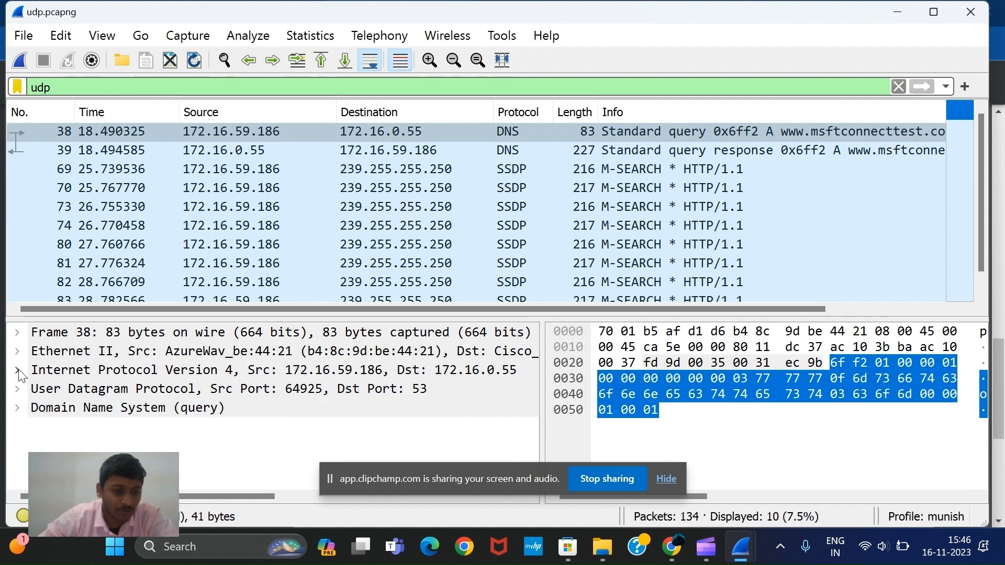
click(19, 371)
Find packet 38's IP Protocol field and check its decimal value and the matching hexadecimal byte
scroll(108, 400, down, 2)
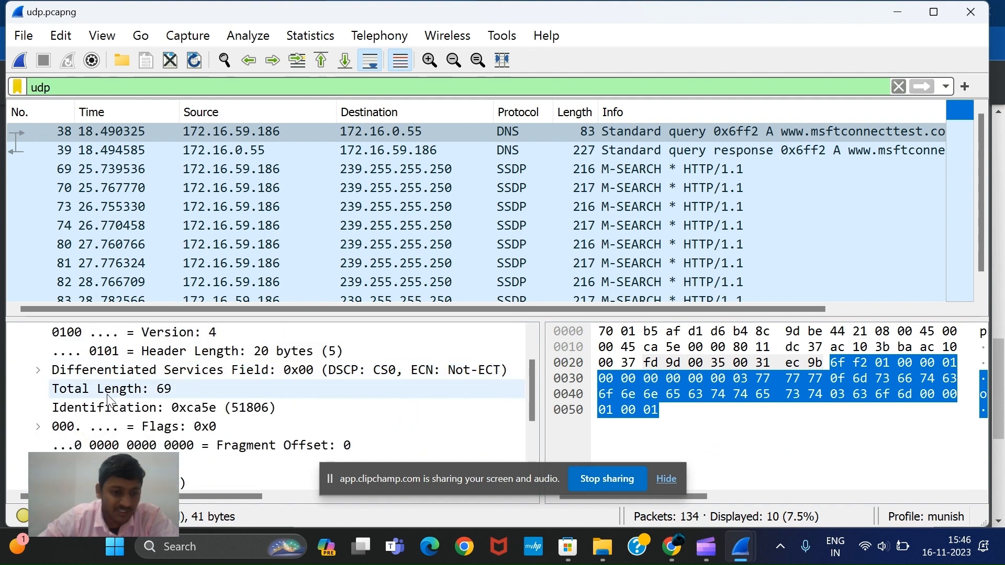
scroll(108, 400, down, 1)
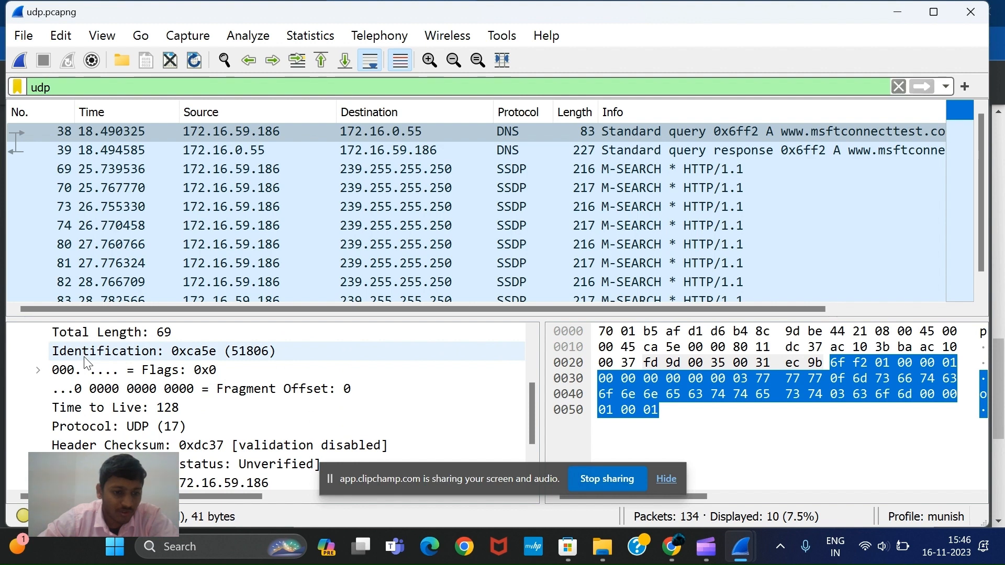
scroll(87, 363, up, 1)
scroll(87, 377, down, 1)
click(91, 428)
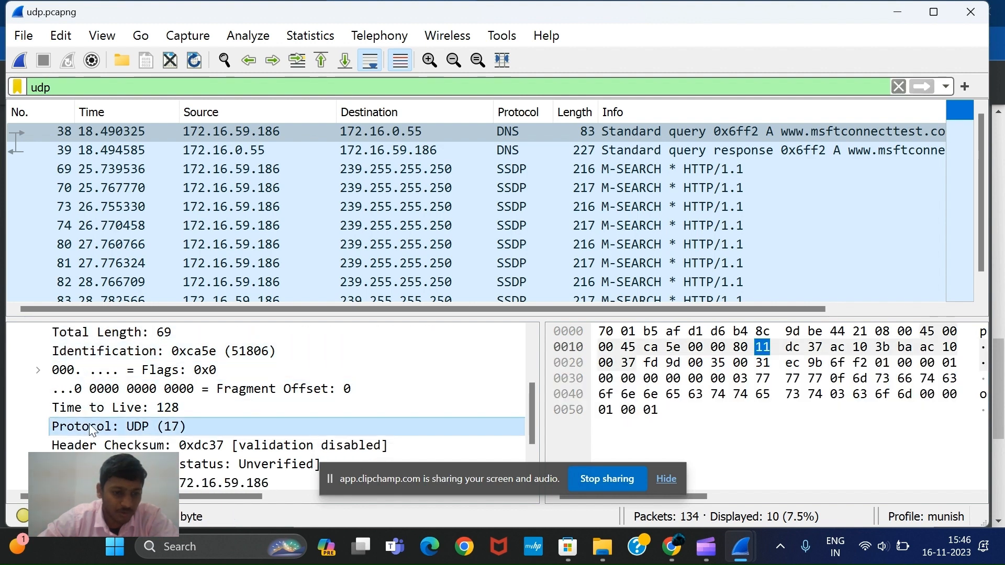
click(742, 347)
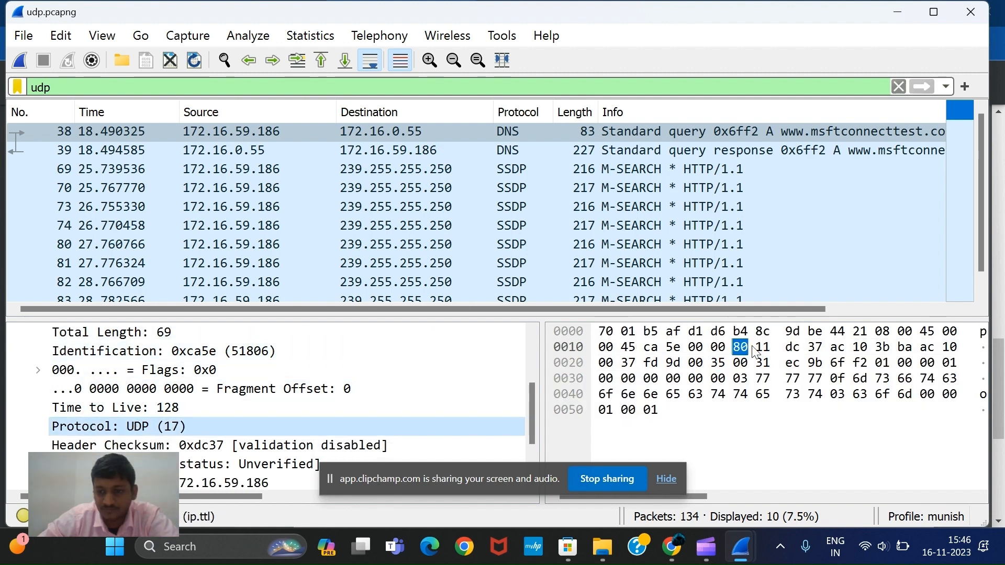
click(762, 347)
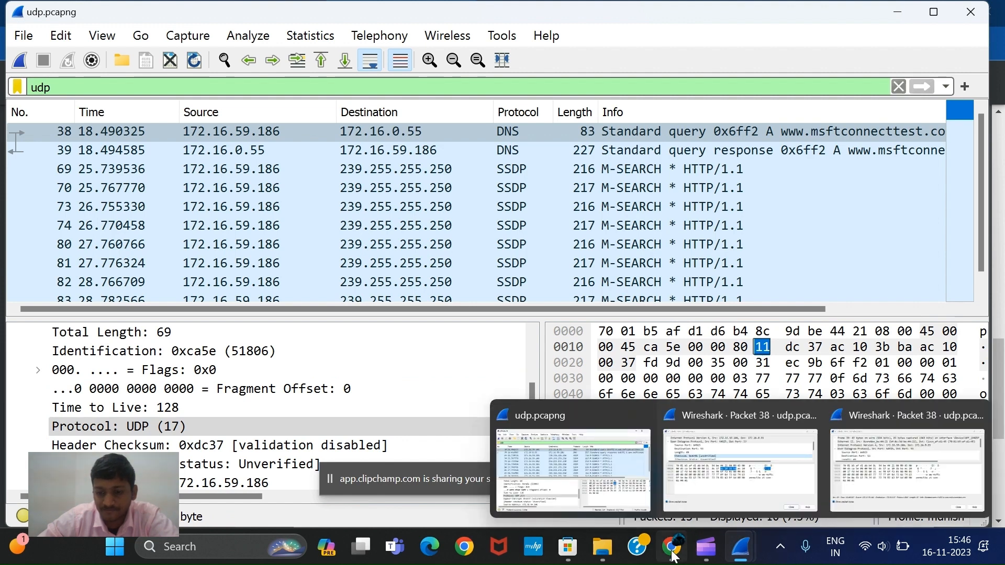
Return to the lab PDF in Chrome and read question 7 about the port numbers in a pair of UDP packets
click(673, 556)
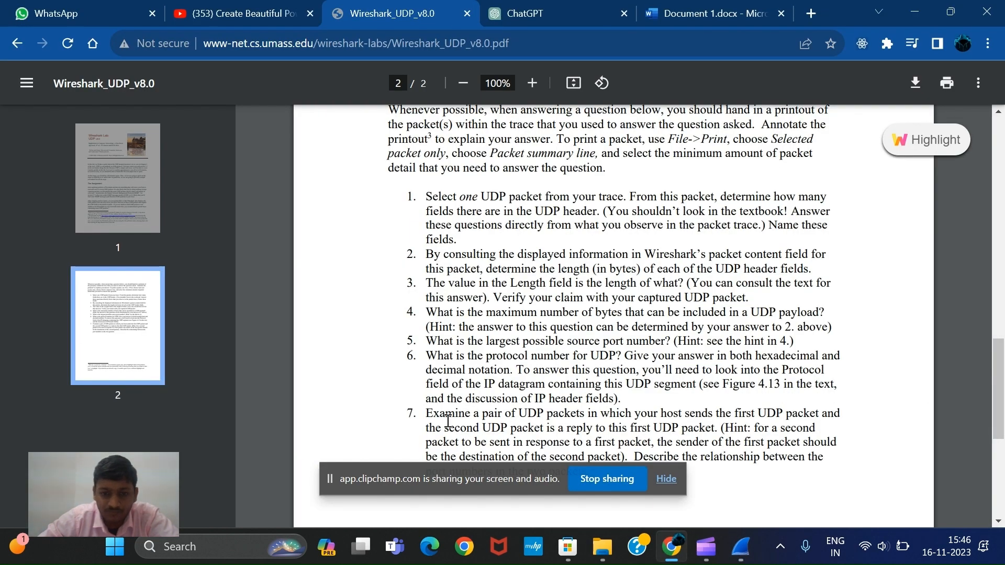
scroll(448, 419, down, 1)
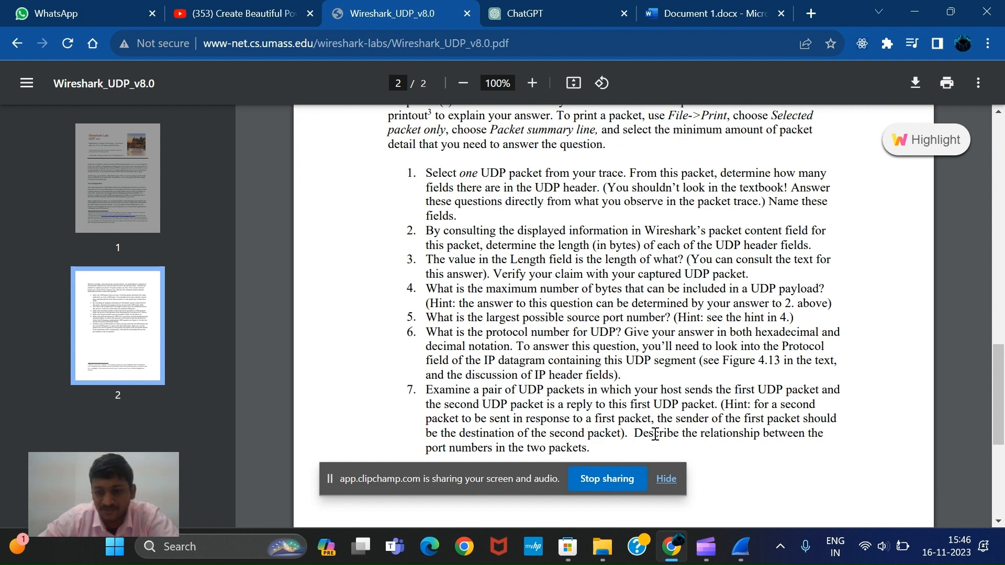
drag(638, 432, 648, 434)
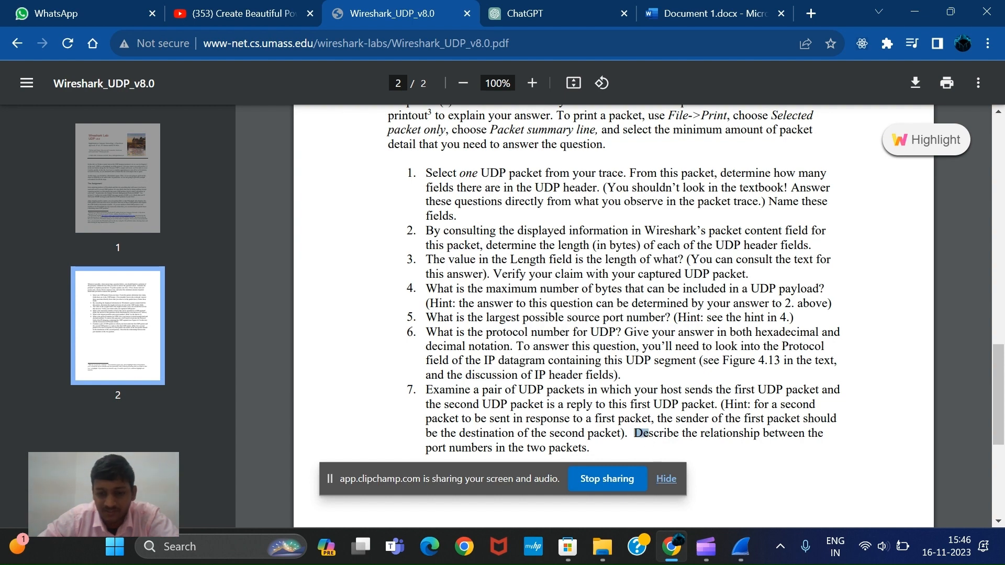
In Wireshark, select the DNS query and reply pair, packets 38 and 39, and examine packet 39's Internet Protocol fields
mouse_move(740, 556)
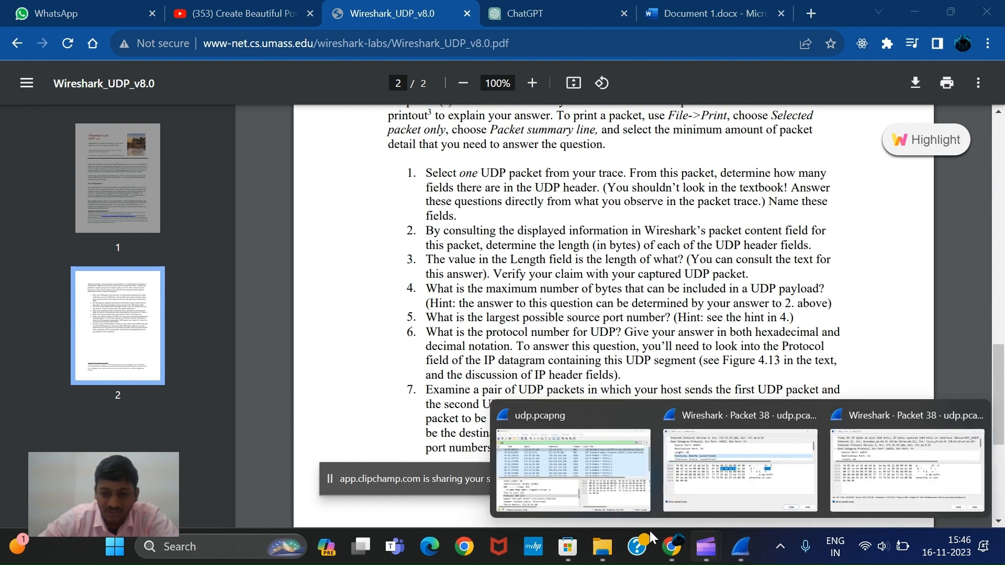
click(576, 484)
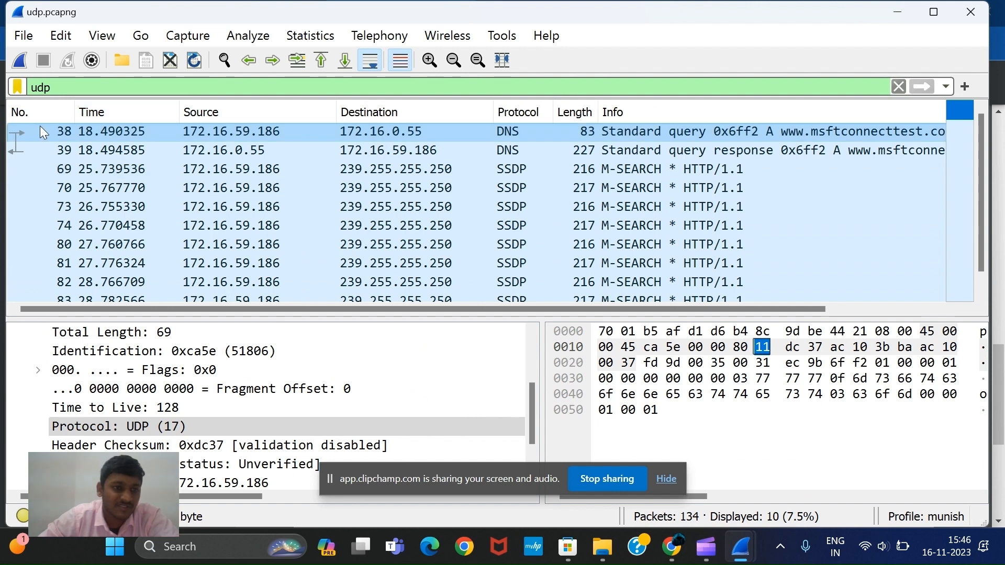
click(21, 134)
click(23, 145)
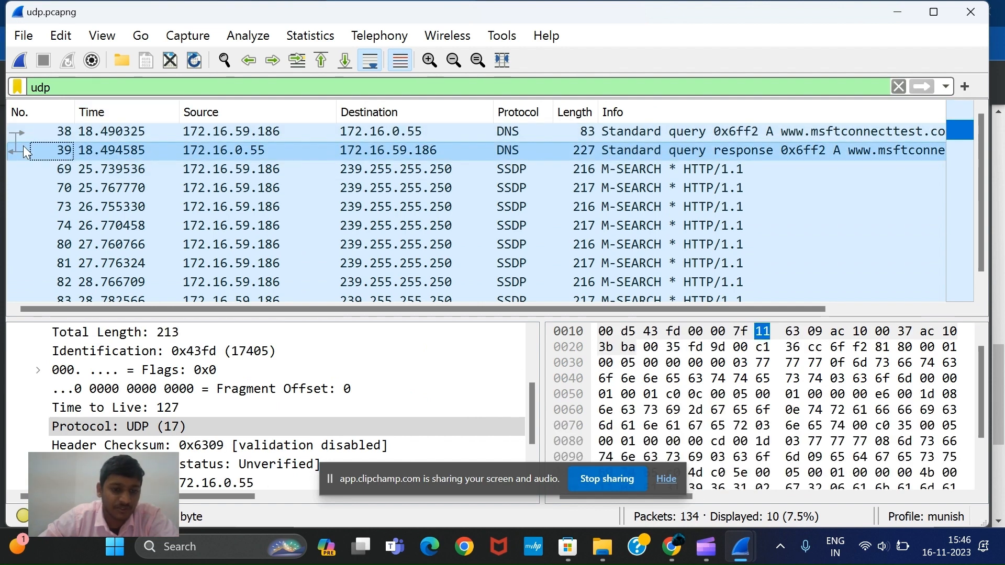
scroll(100, 405, up, 1)
scroll(100, 405, up, 2)
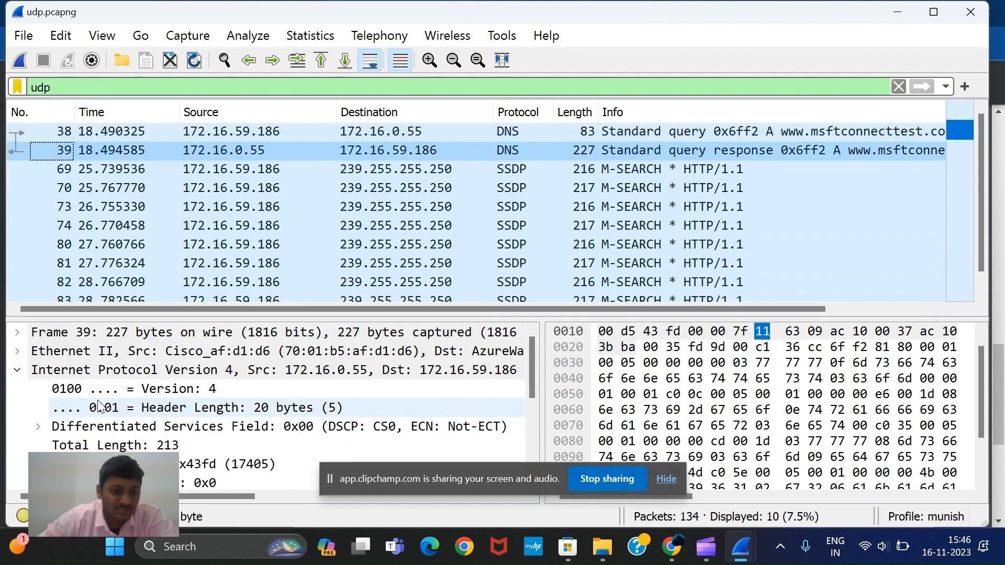
scroll(100, 406, down, 4)
scroll(100, 410, up, 4)
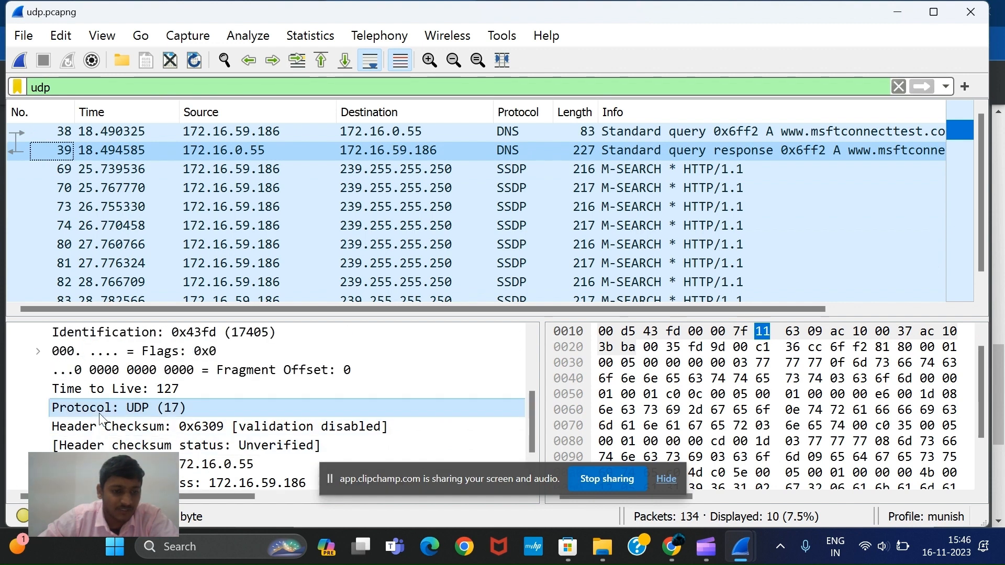
Reselect packet 38 and check its source and destination addresses against those of packet 39
click(135, 130)
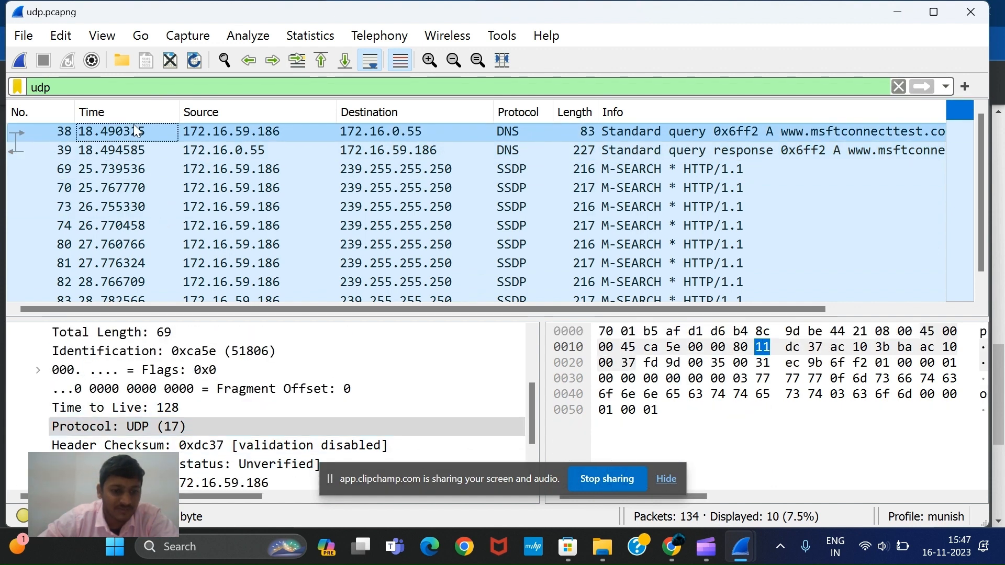
click(228, 132)
click(378, 130)
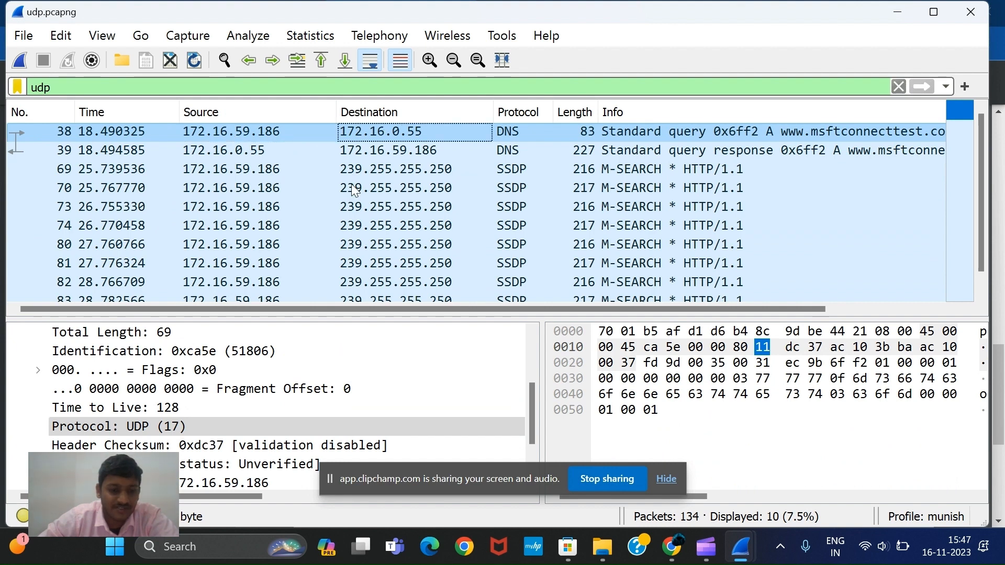
Collapse packet 38's Internet Protocol Version 4 section and expand its User Datagram Protocol section
scroll(127, 410, up, 2)
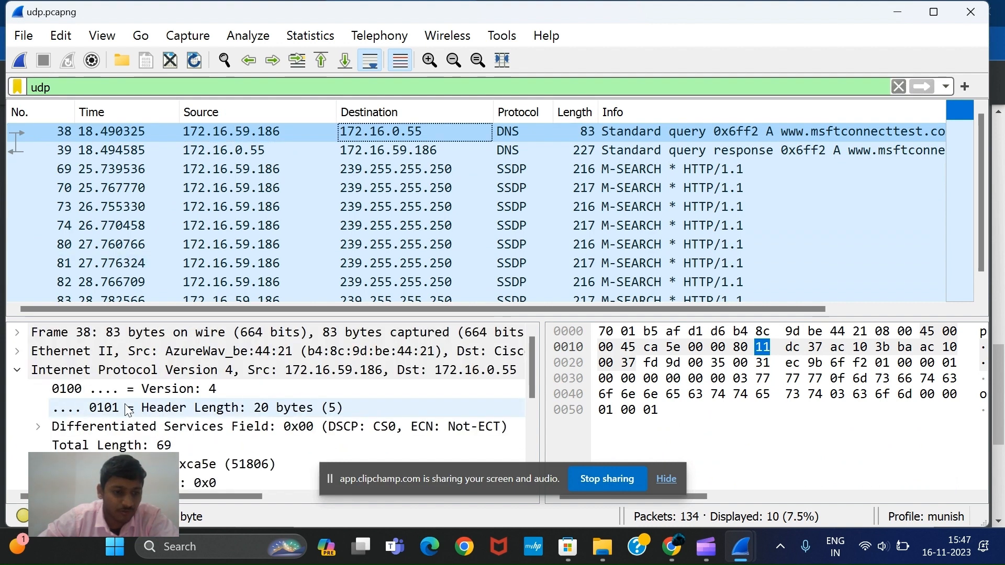
click(32, 377)
click(17, 371)
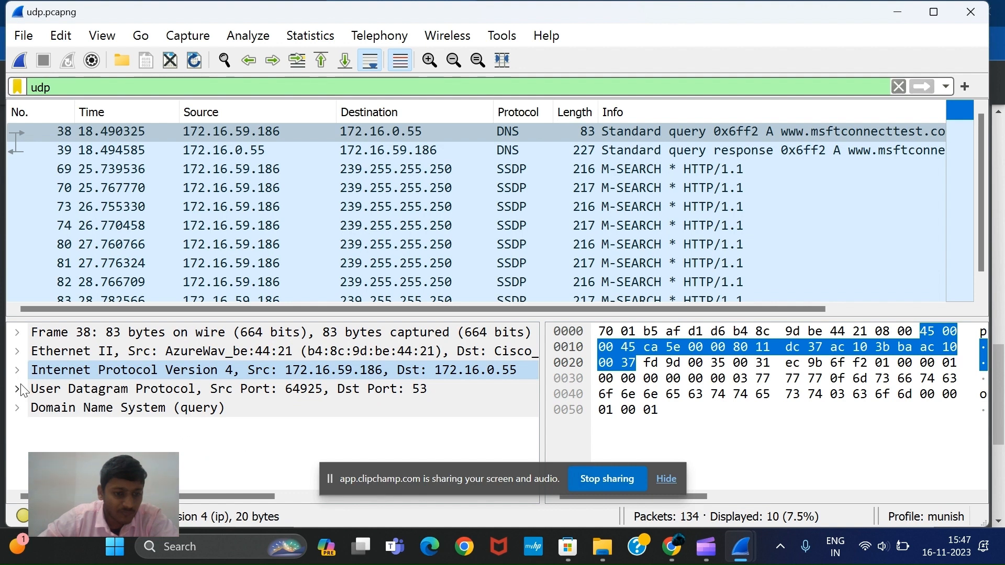
click(19, 389)
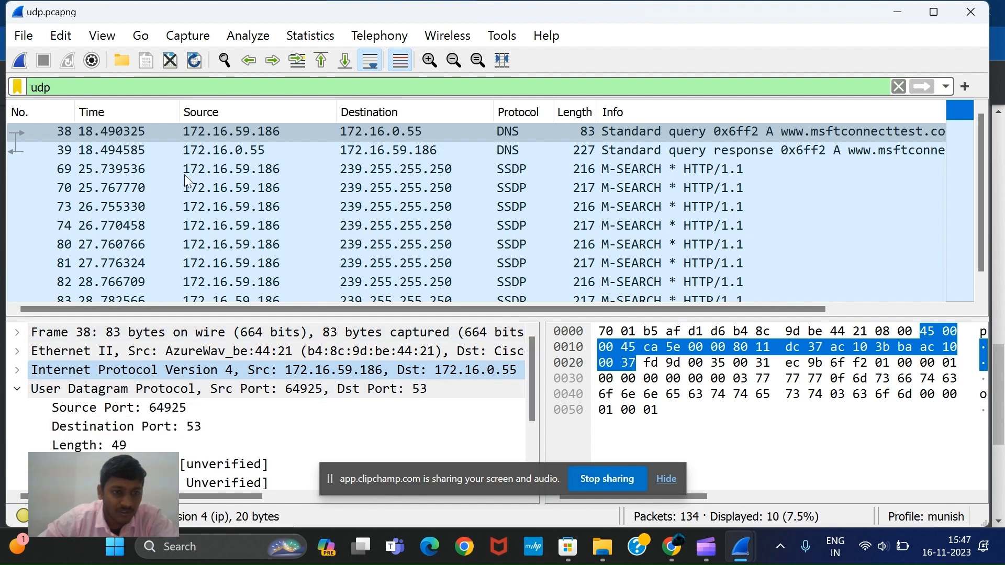
Compare the UDP source and destination ports of packets 38 and 39, alternating between the two and ending on packet 39
click(92, 137)
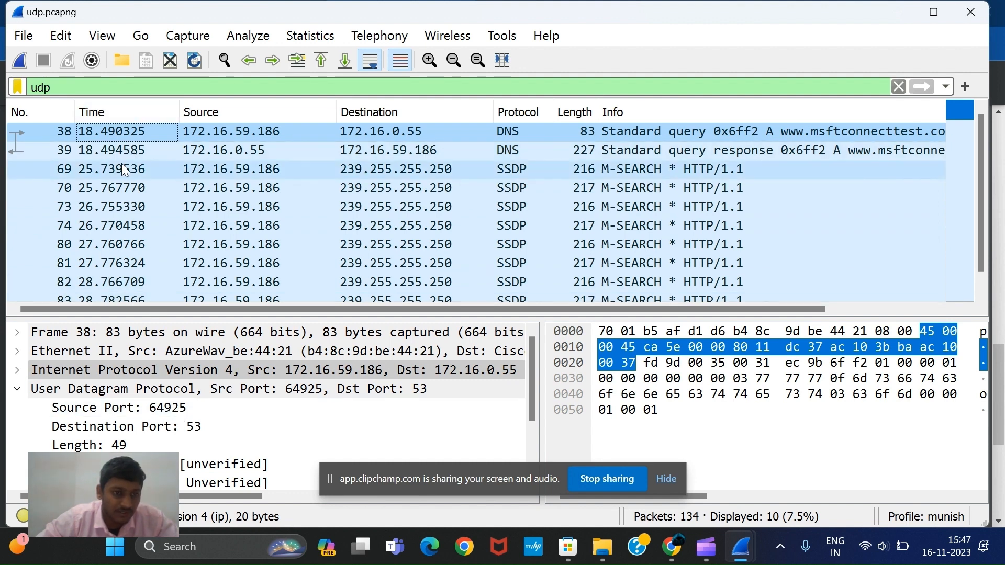
click(112, 152)
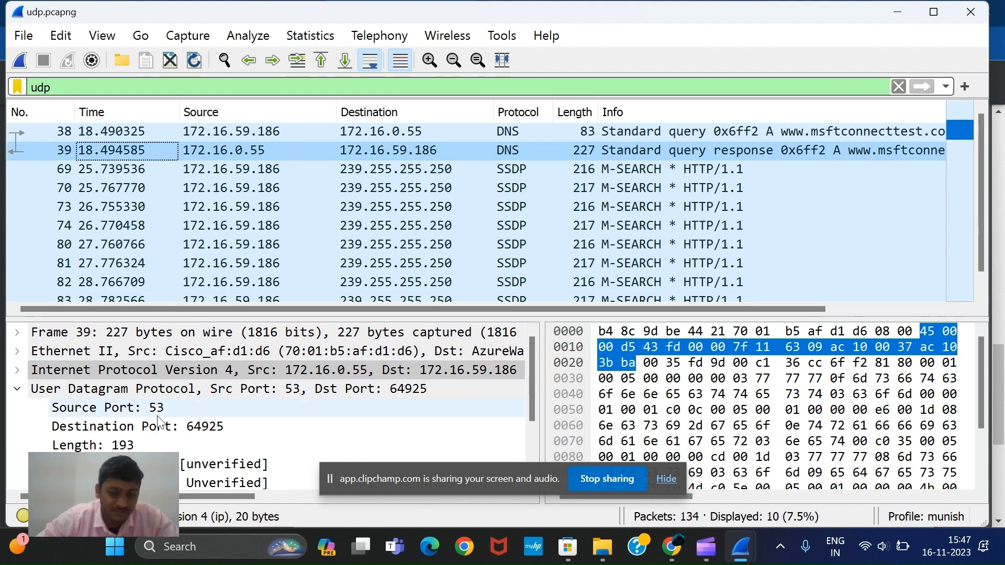
mouse_move(685, 544)
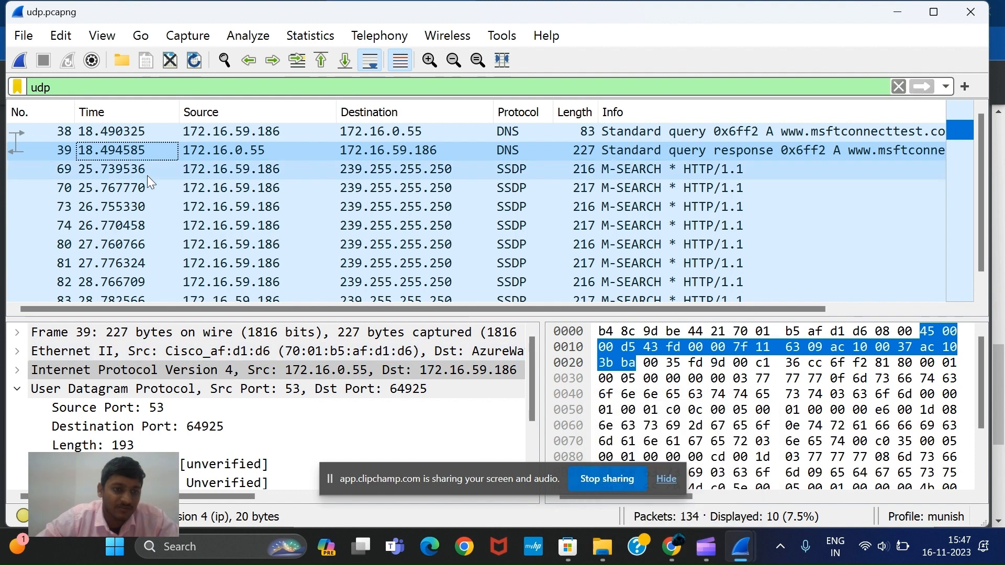
click(105, 132)
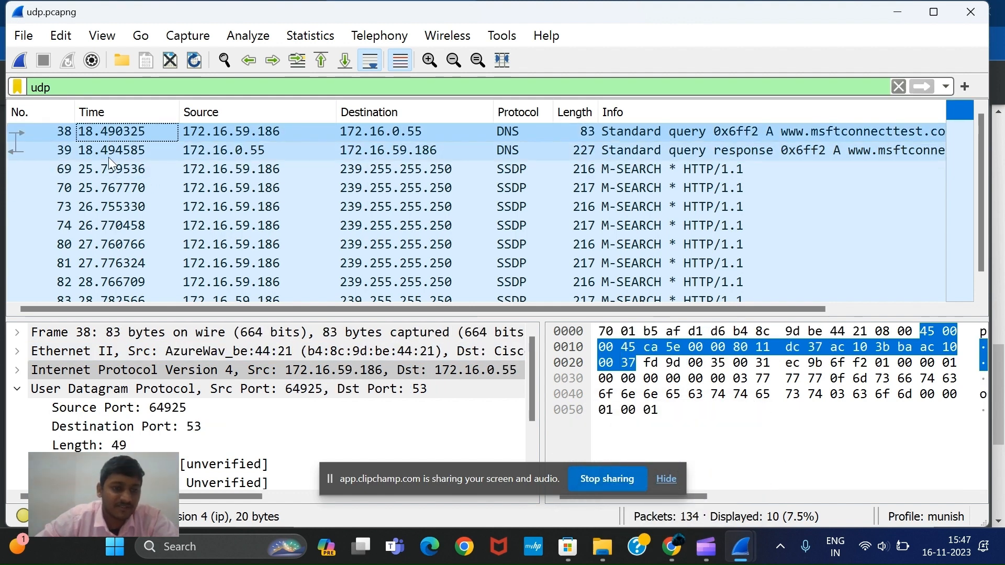
click(108, 157)
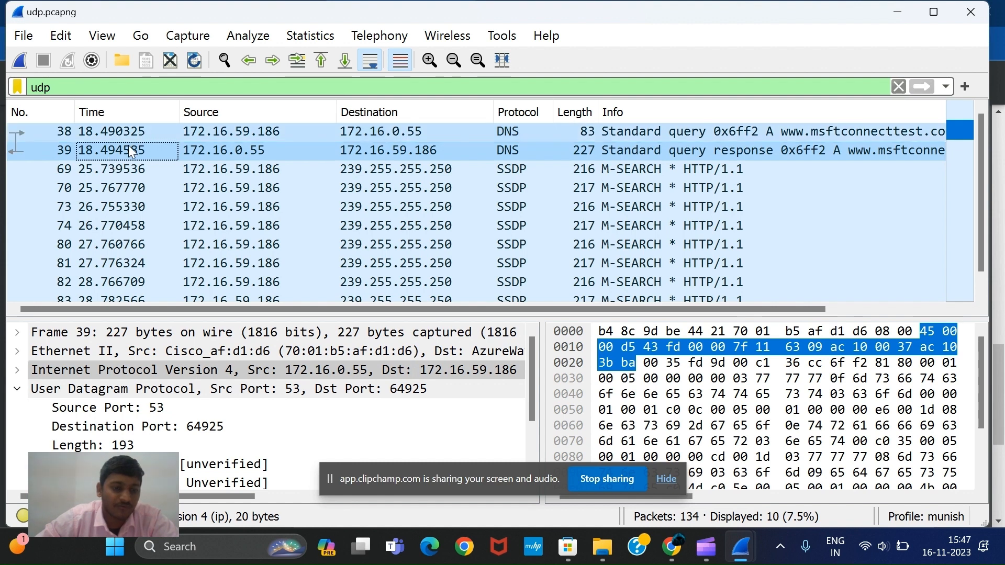
Return to the lab questions in Chrome and bring up the Microsoft Clipchamp window
click(673, 553)
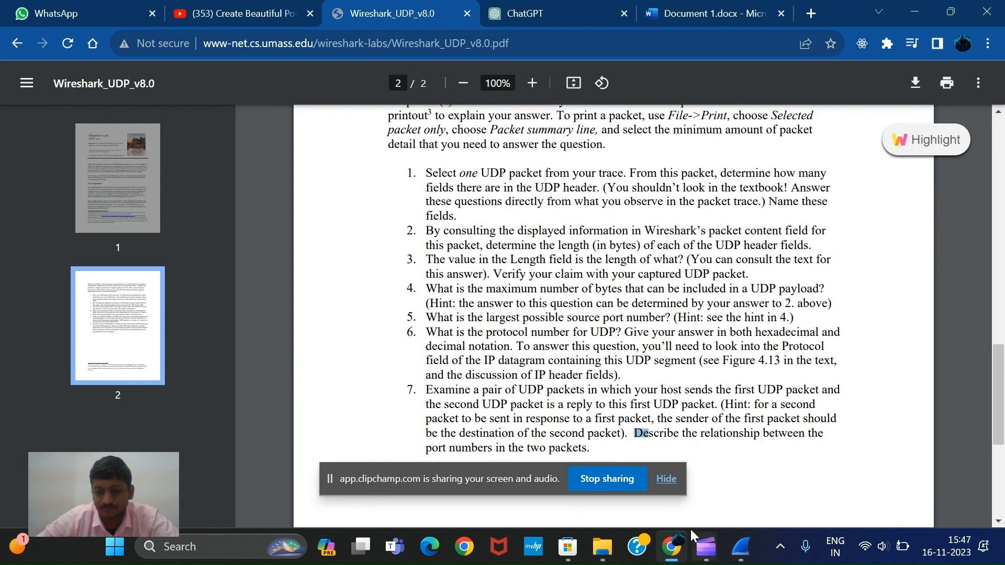
mouse_move(706, 546)
click(636, 454)
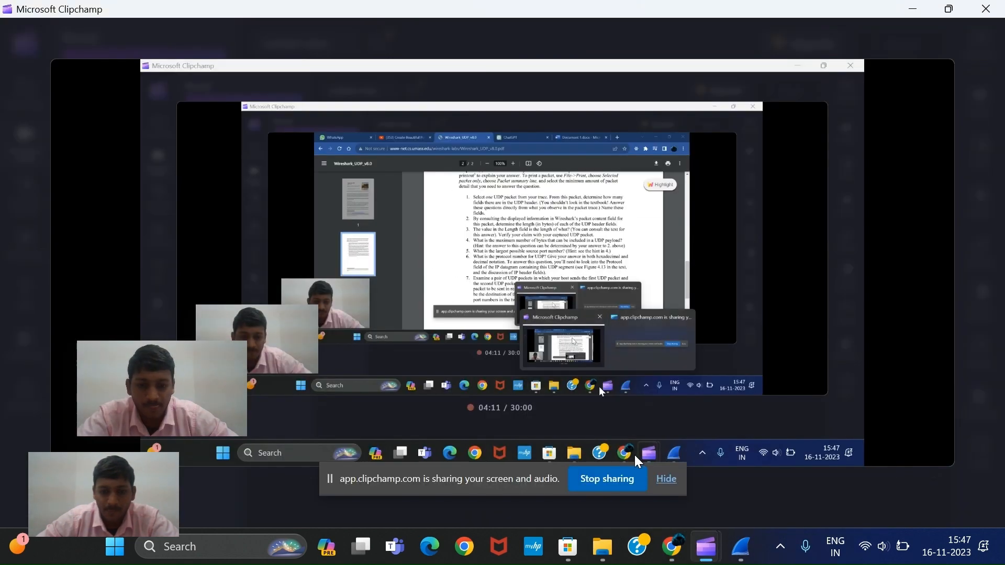